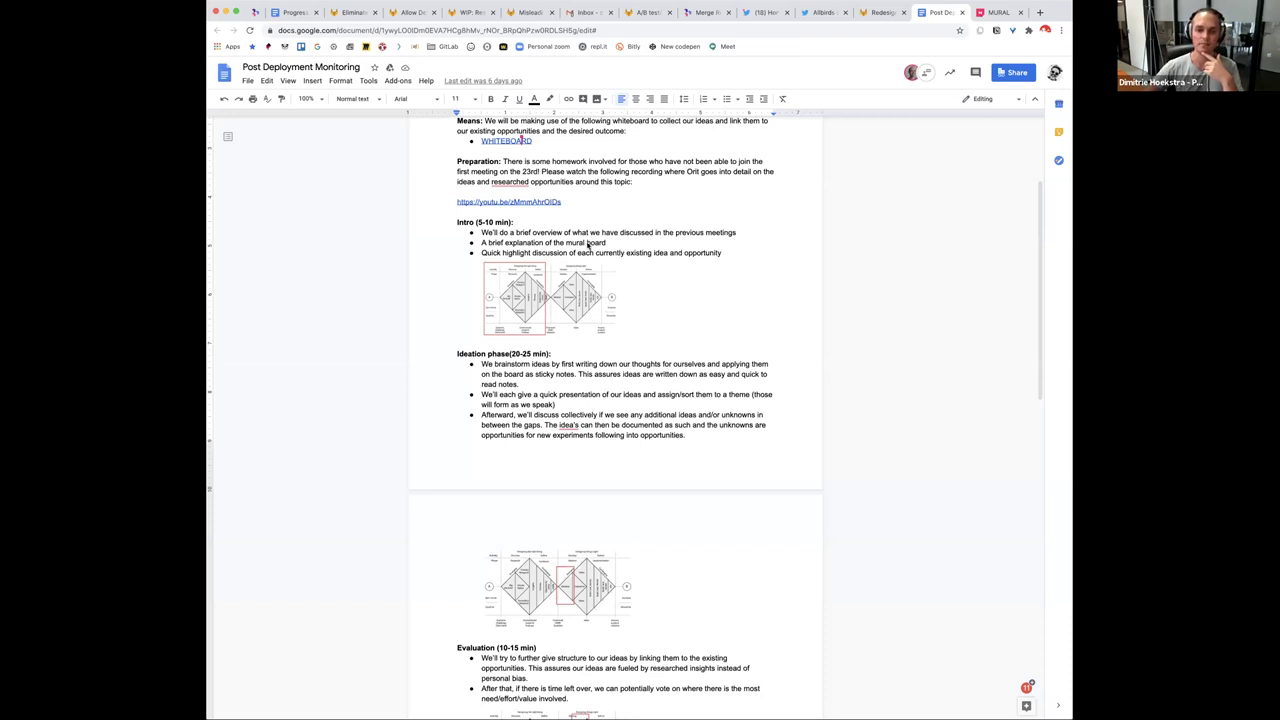
# Scroll through the Google Docs agenda back up to the WHITEBOARD link
pyautogui.scroll(5, 461, 363)
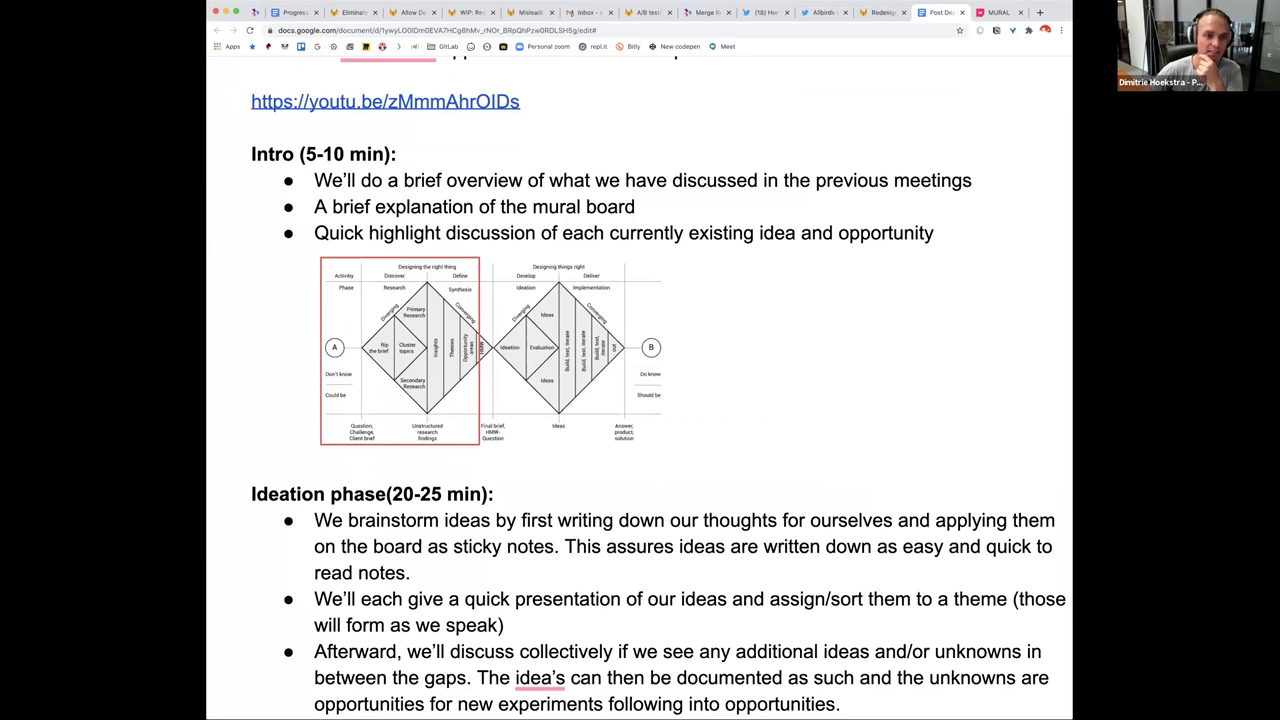
pyautogui.scroll(2, 350, 363)
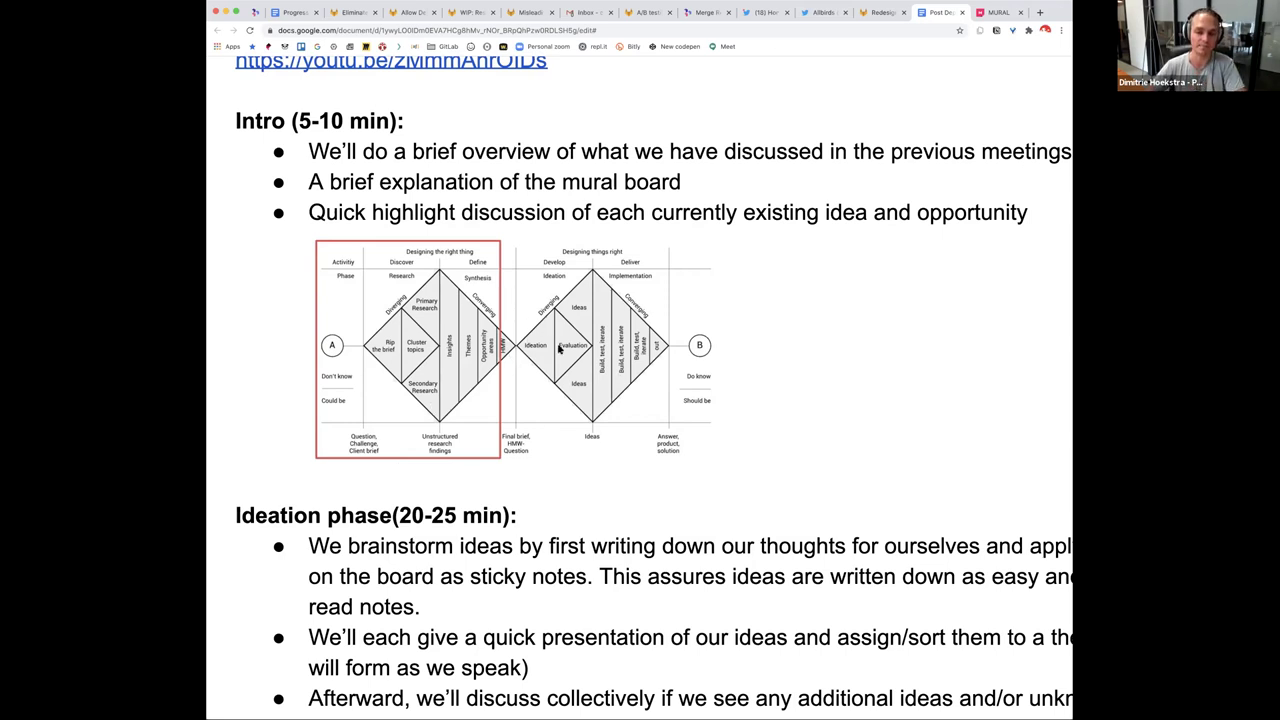
pyautogui.scroll(-5, 565, 350)
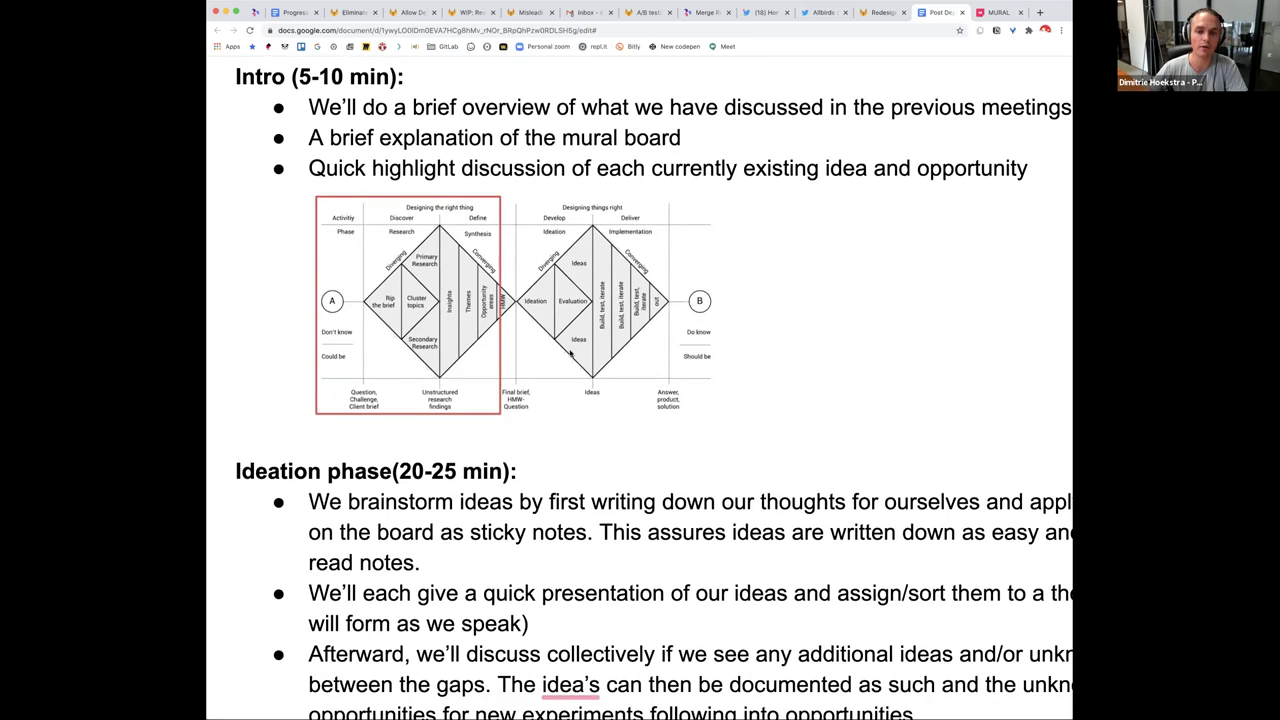
pyautogui.scroll(-5, 570, 353)
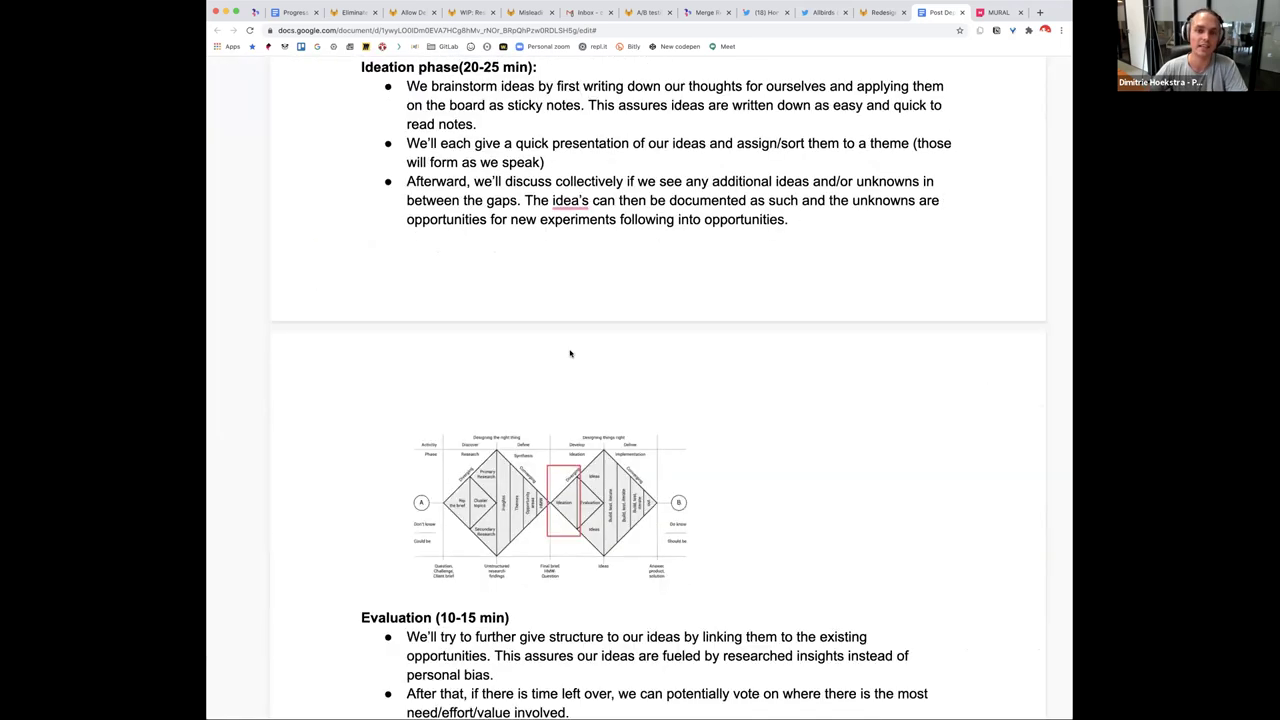
pyautogui.scroll(-4, 474, 403)
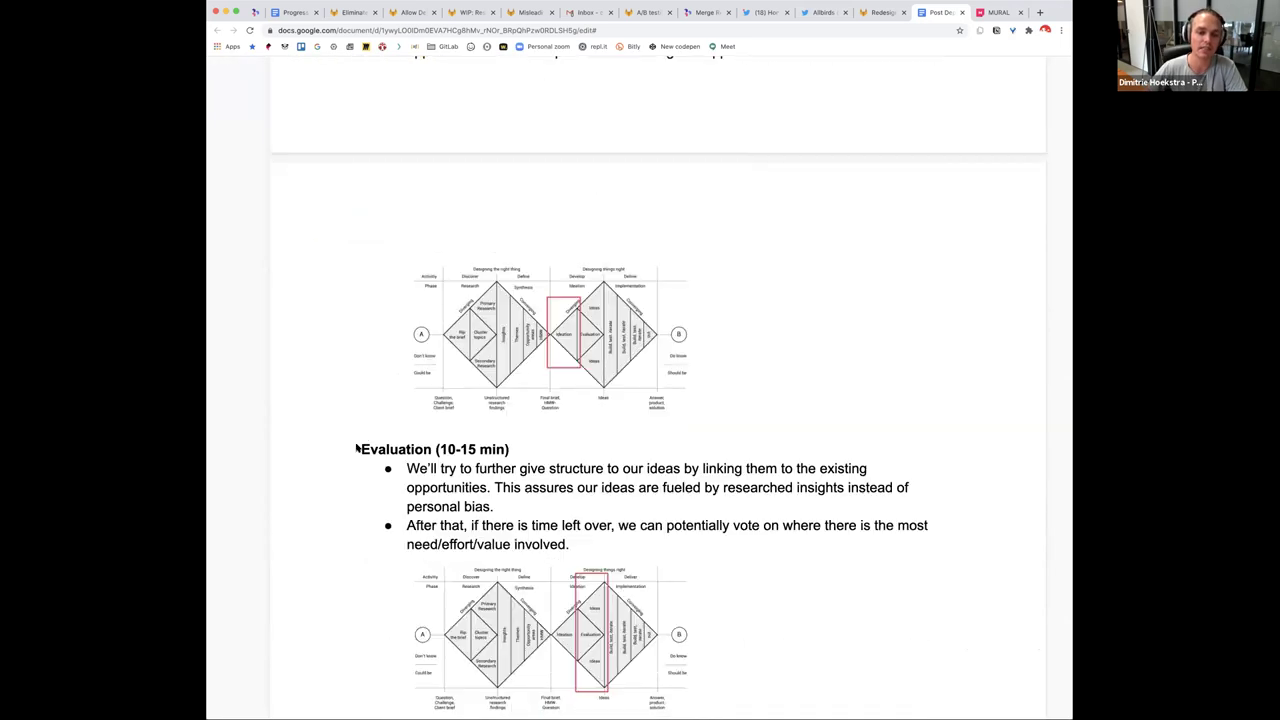
pyautogui.scroll(5, 578, 316)
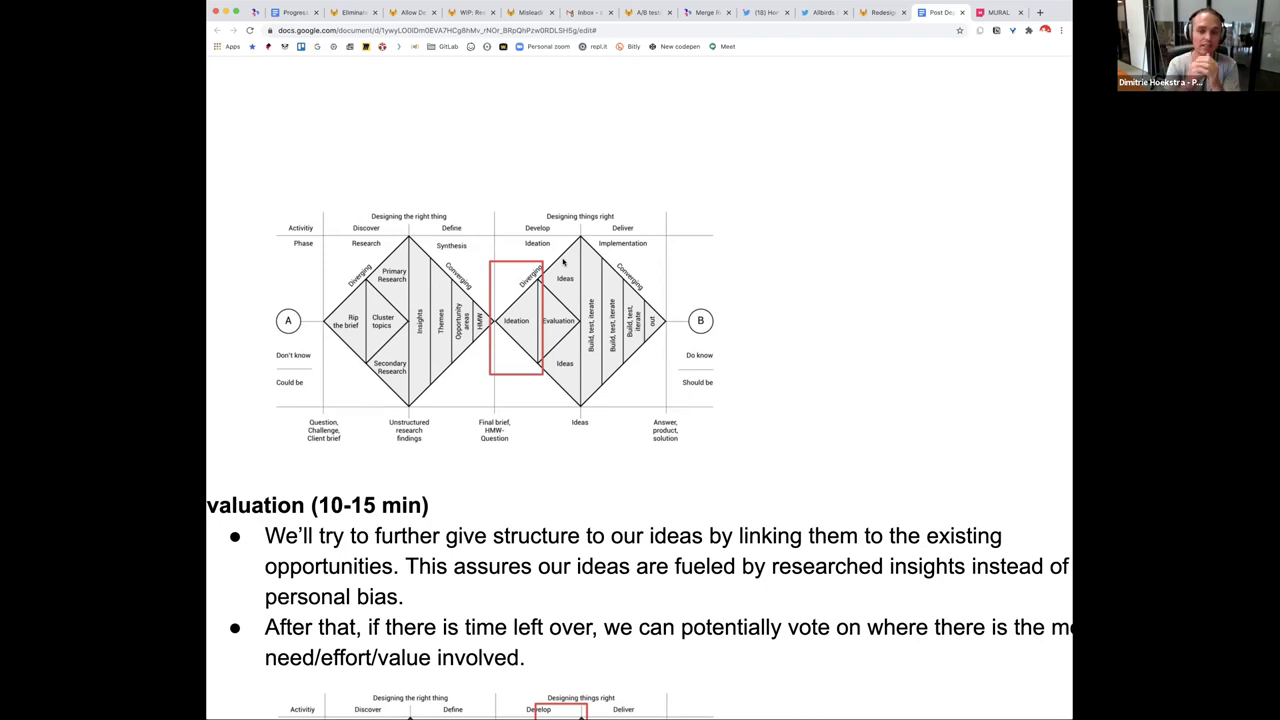
pyautogui.scroll(-4, 563, 262)
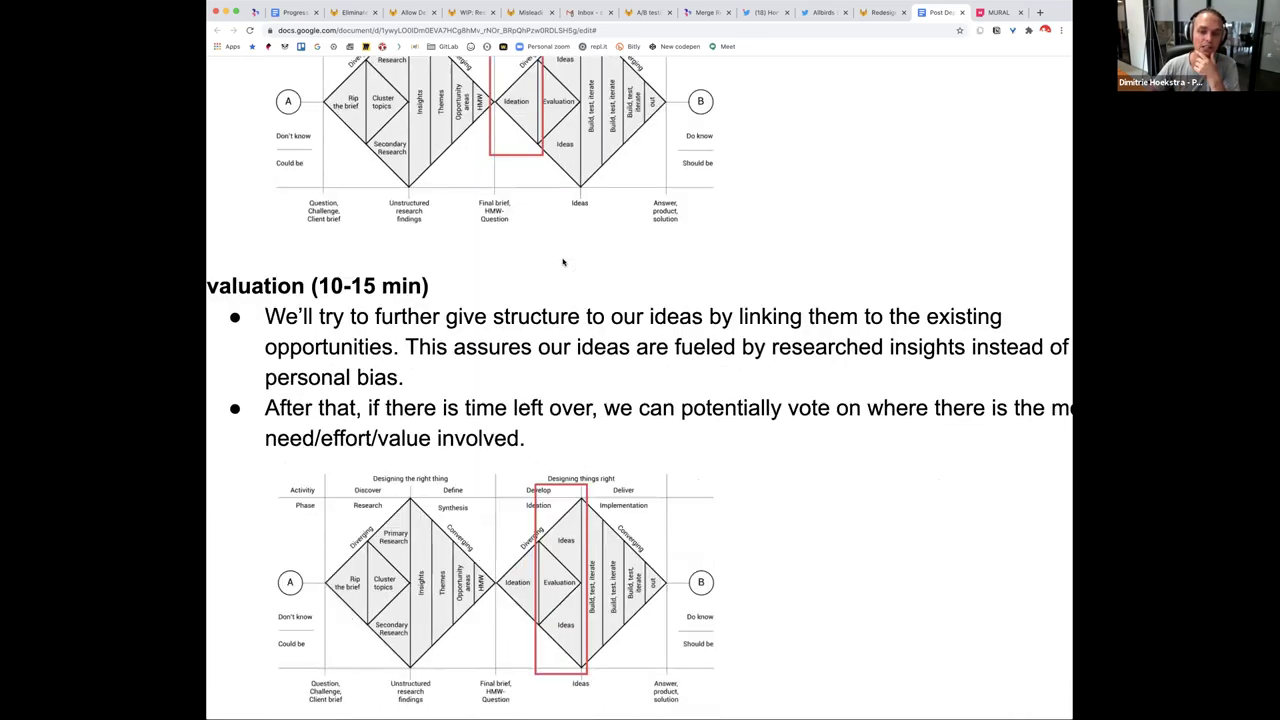
pyautogui.scroll(-3, 563, 262)
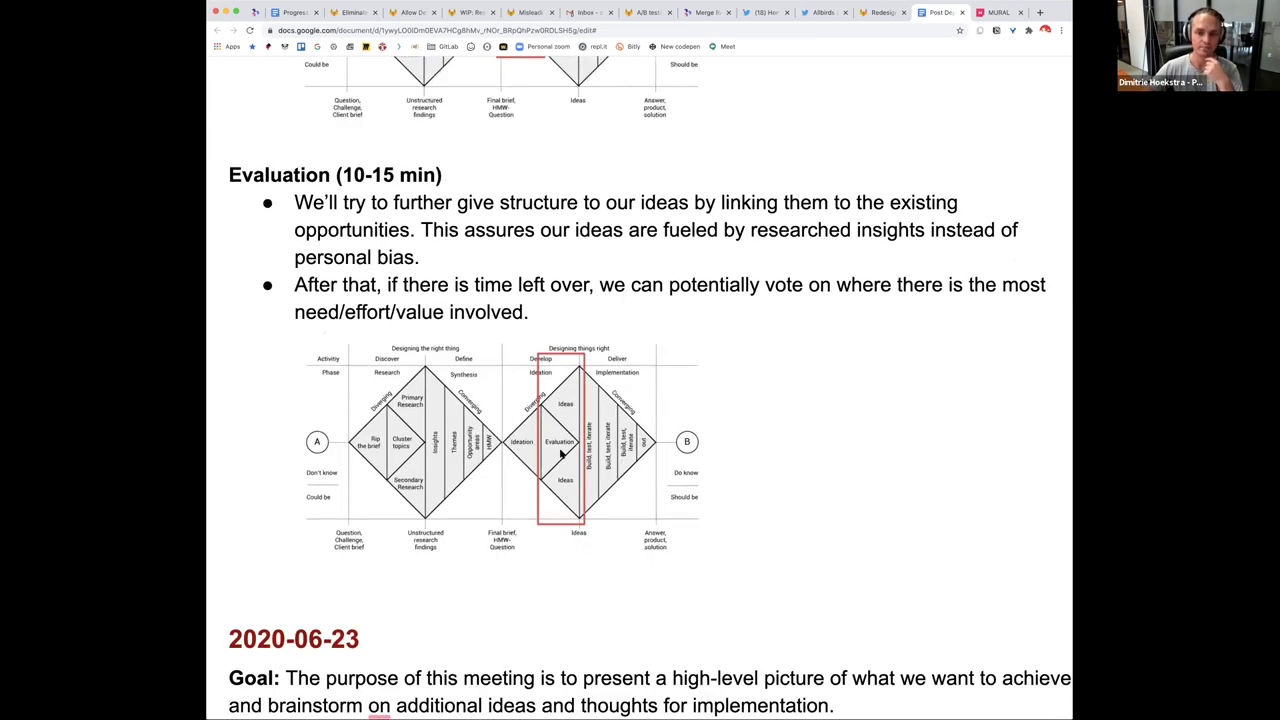
pyautogui.scroll(10, 560, 453)
pyautogui.scroll(2, 351, 372)
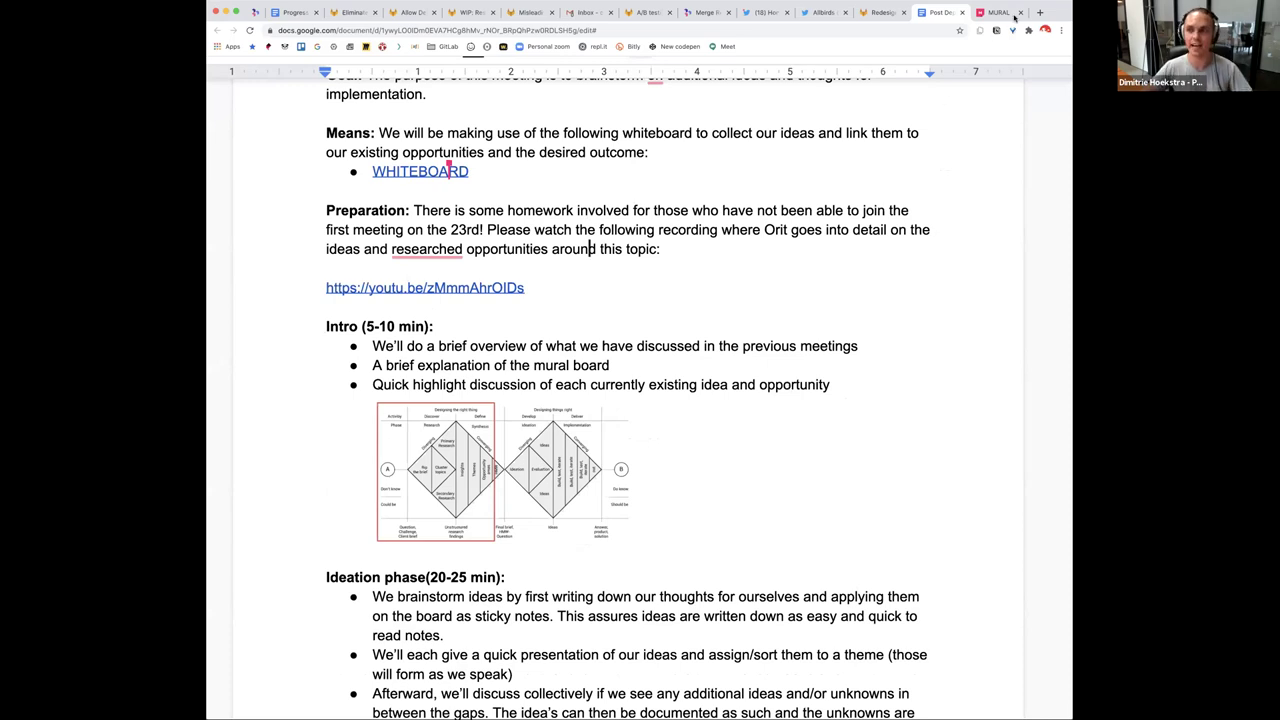
pyautogui.scroll(2, 412, 336)
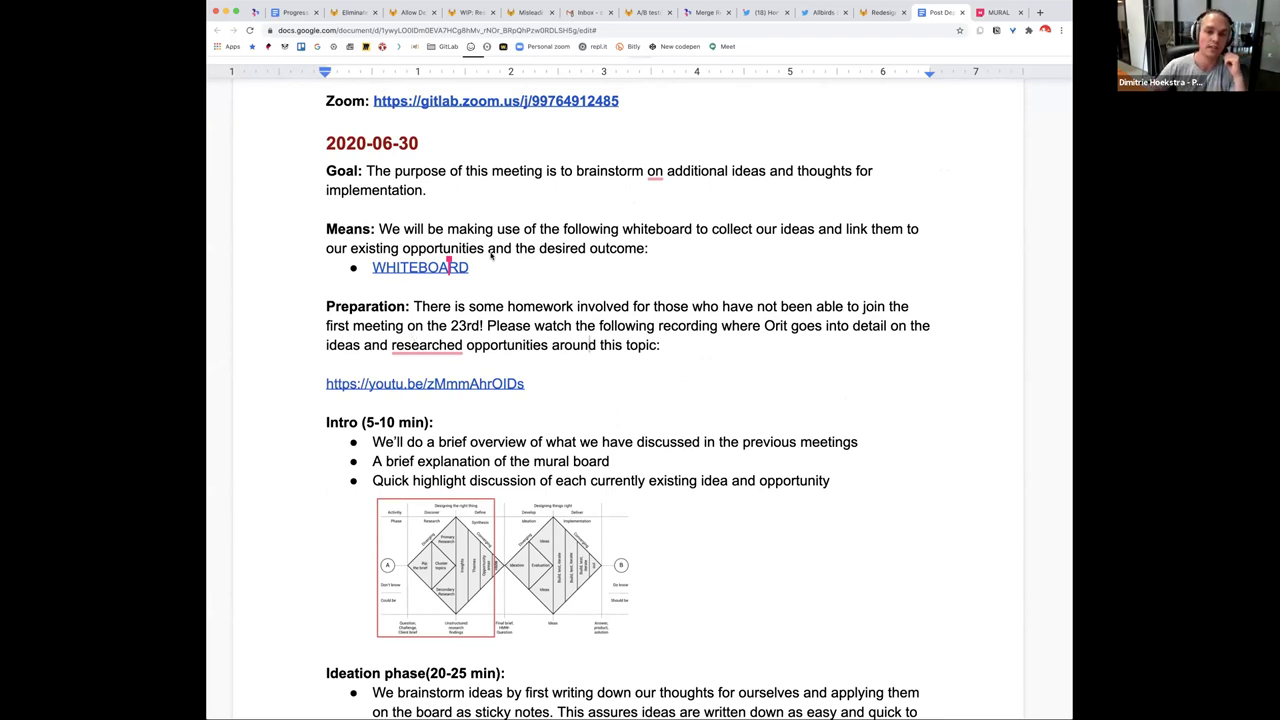
# Select the WHITEBOARD link line, then switch to the MURAL board tab
pyautogui.moveTo(481, 267); pyautogui.dragTo(352, 268)
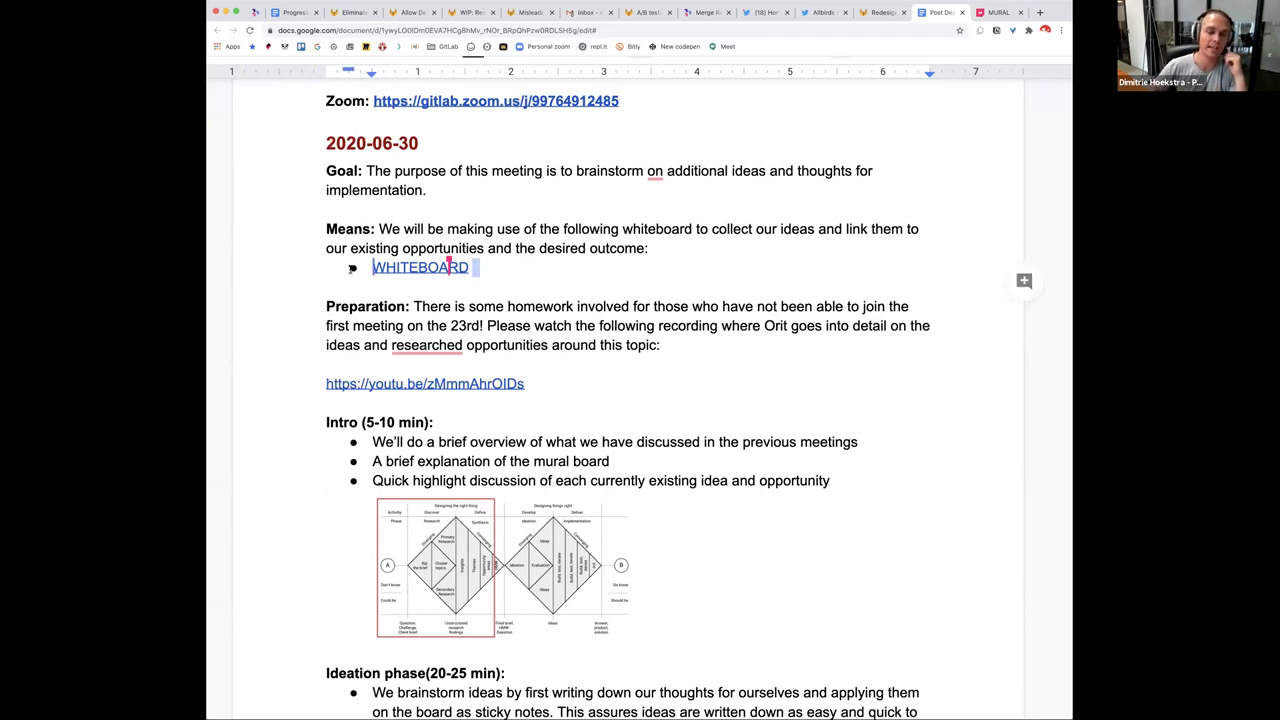
pyautogui.click(558, 269)
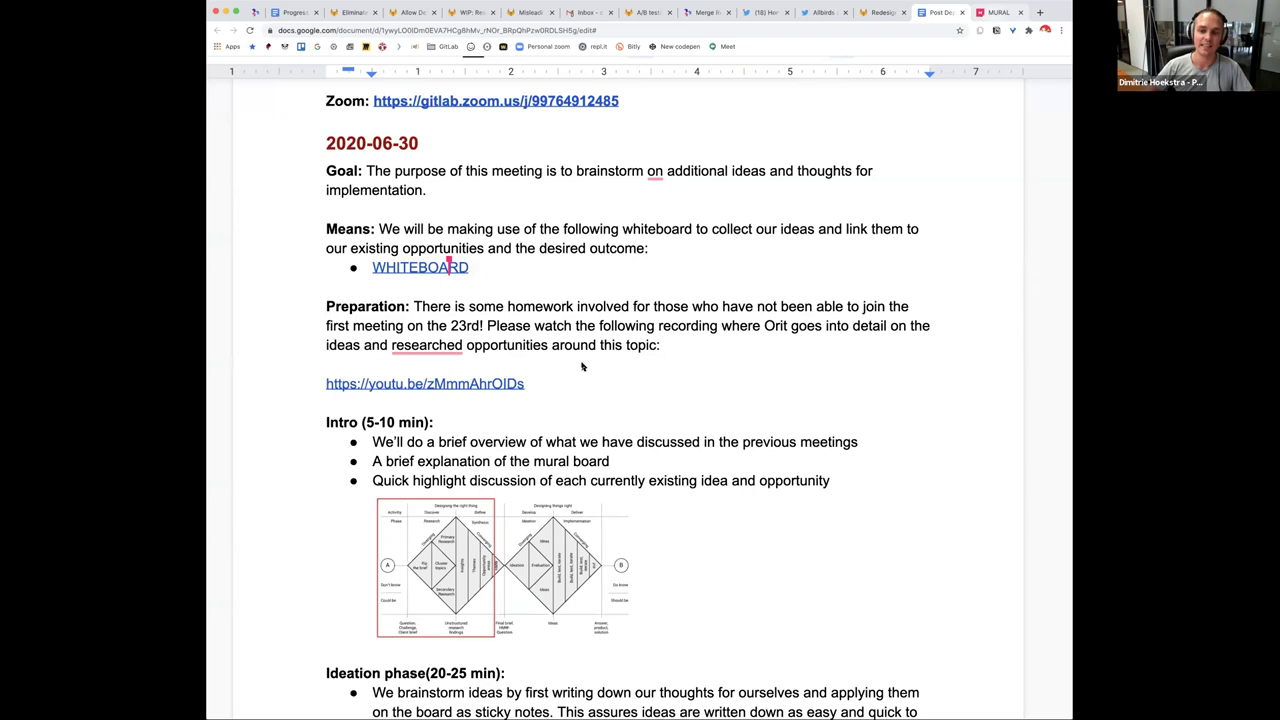
pyautogui.hotkey('ctrl', 'Tab')
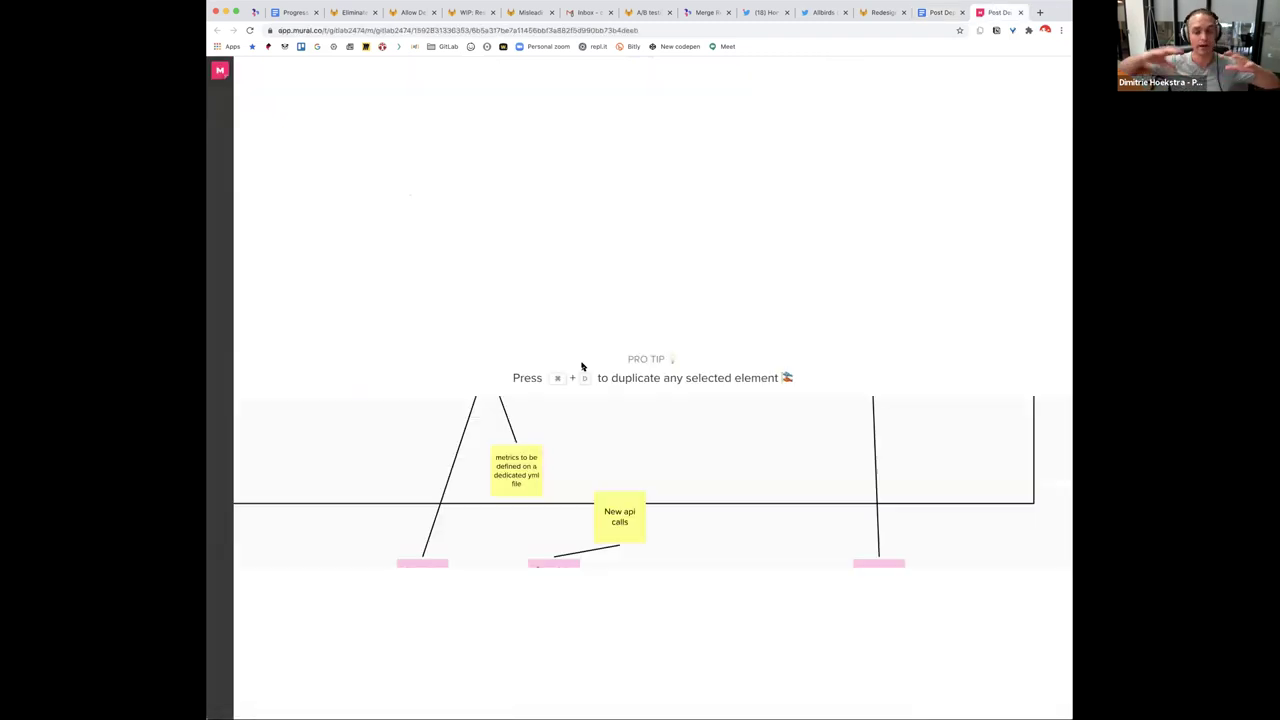
# Zoom out and pan across the Desired outcomes, Opportunities, Ideas and Experiments frames
pyautogui.scroll(-5, 582, 366)
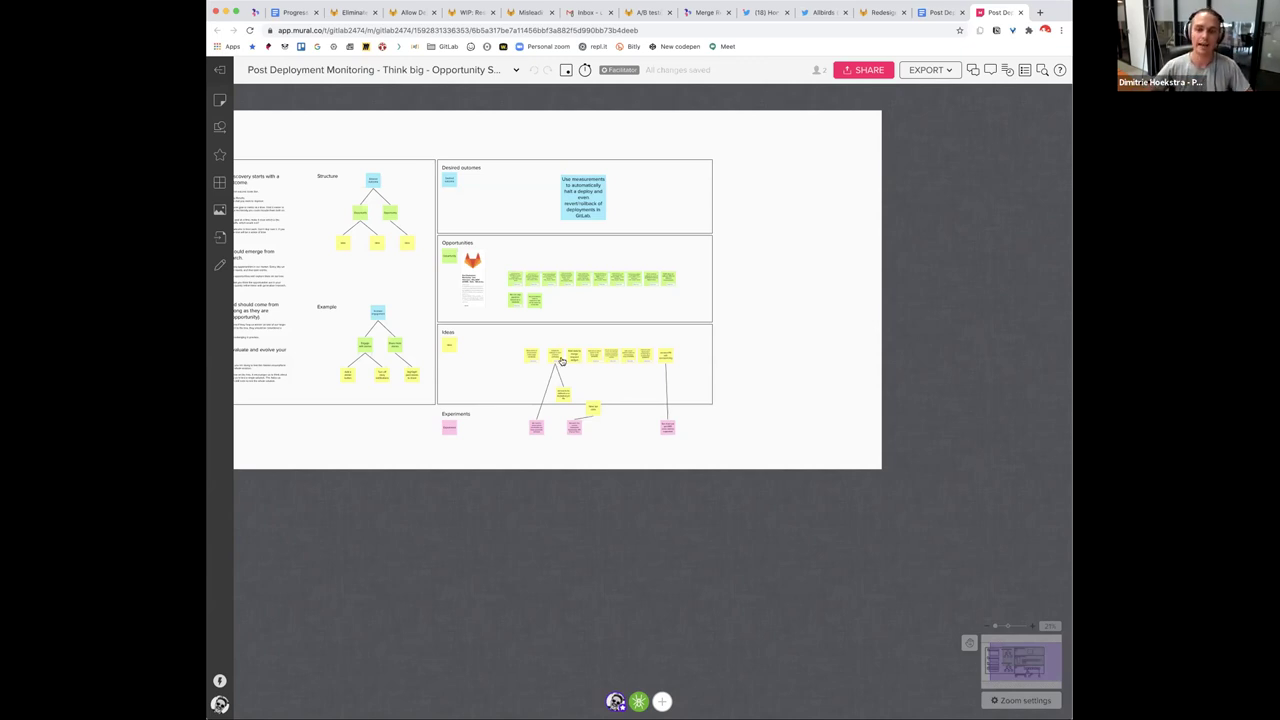
pyautogui.scroll(5, 562, 362)
pyautogui.scroll(6, 562, 362)
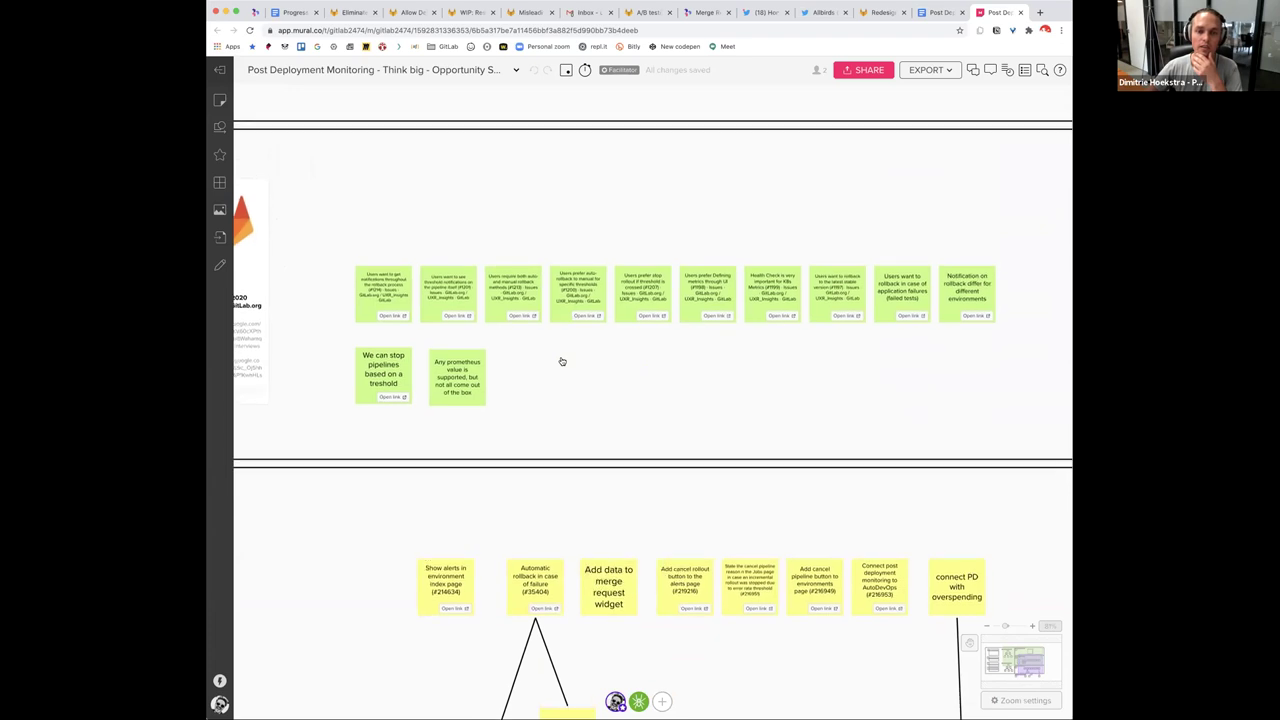
pyautogui.scroll(-3, 562, 362)
pyautogui.hscroll(1, 550, 357)
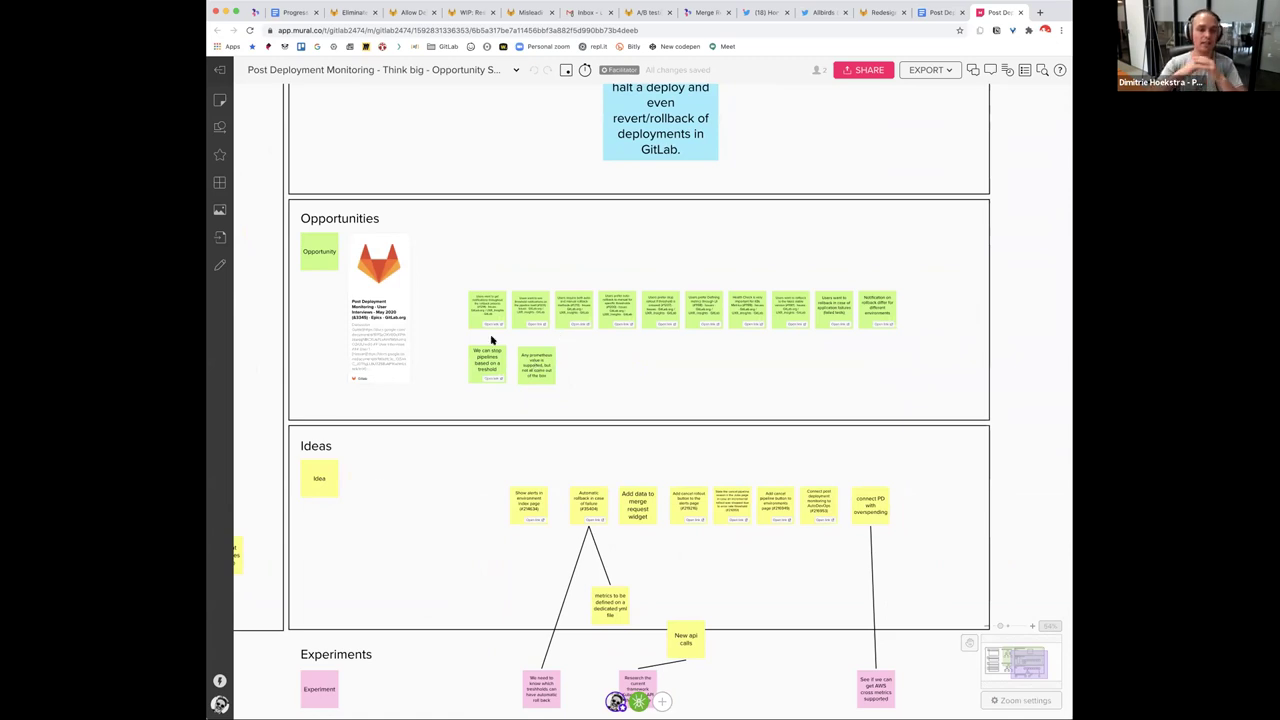
pyautogui.scroll(5, 491, 341)
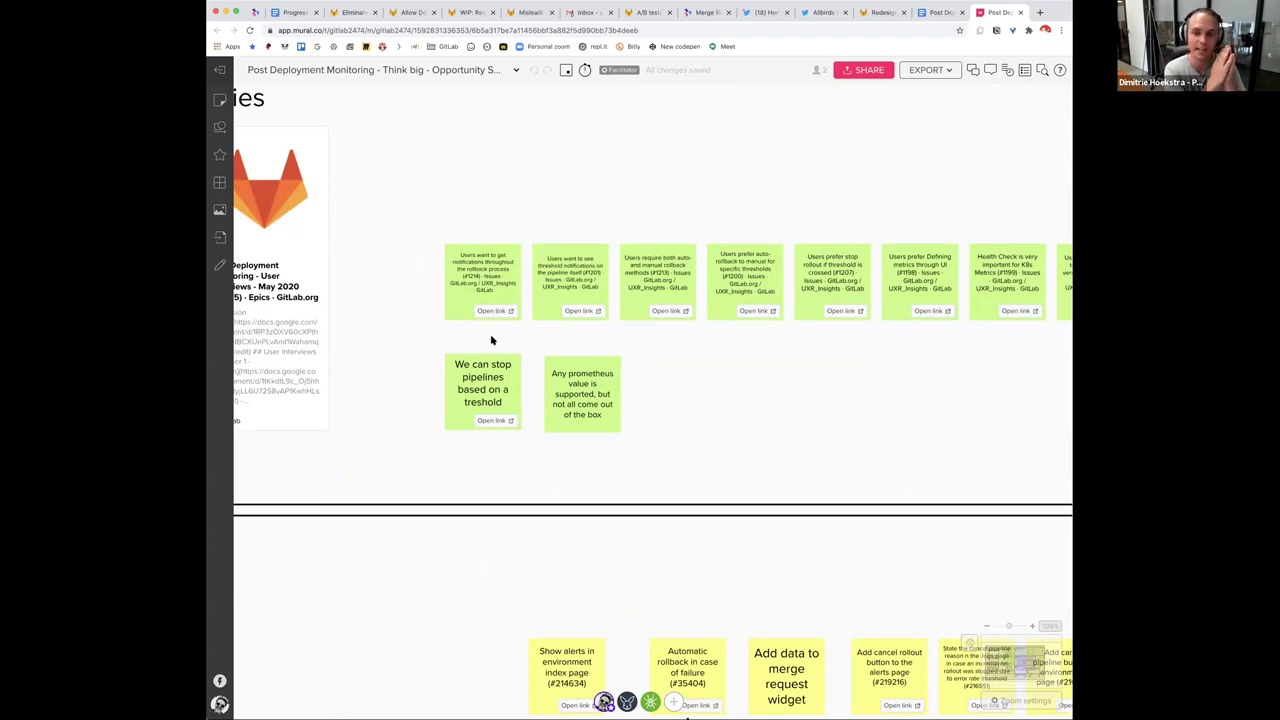
pyautogui.hscroll(3, 491, 341)
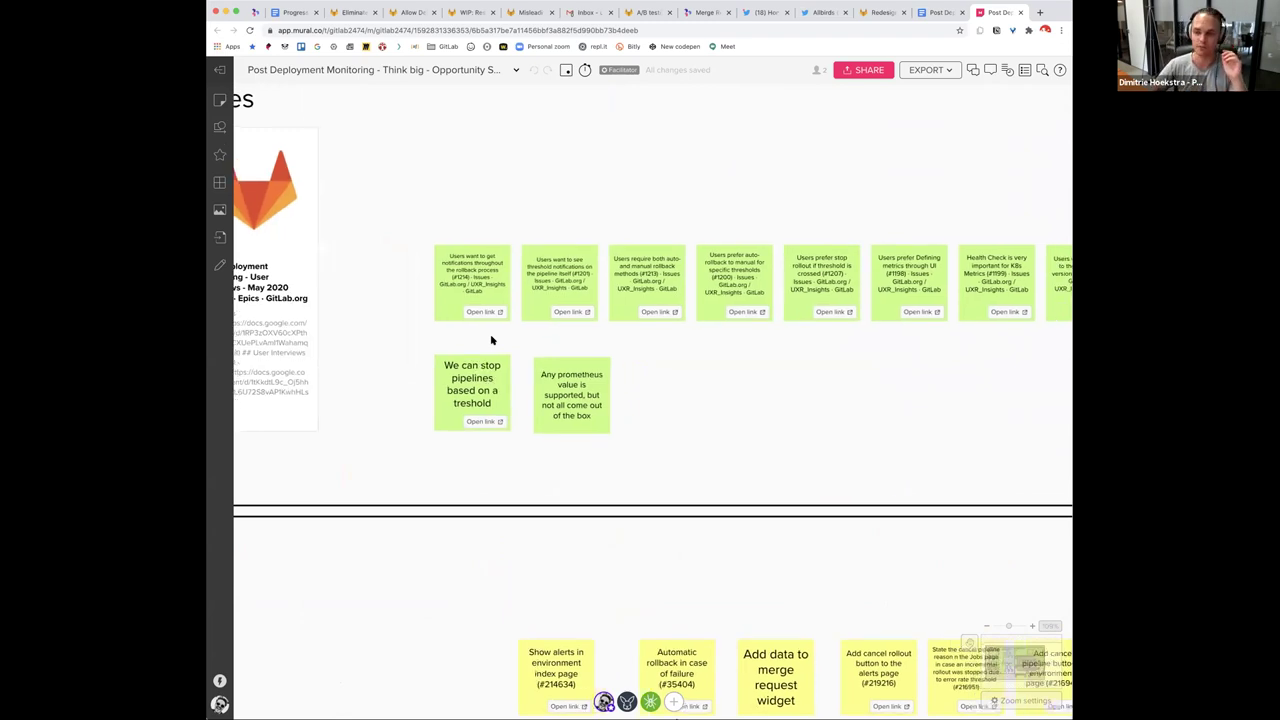
pyautogui.hscroll(3, 491, 341)
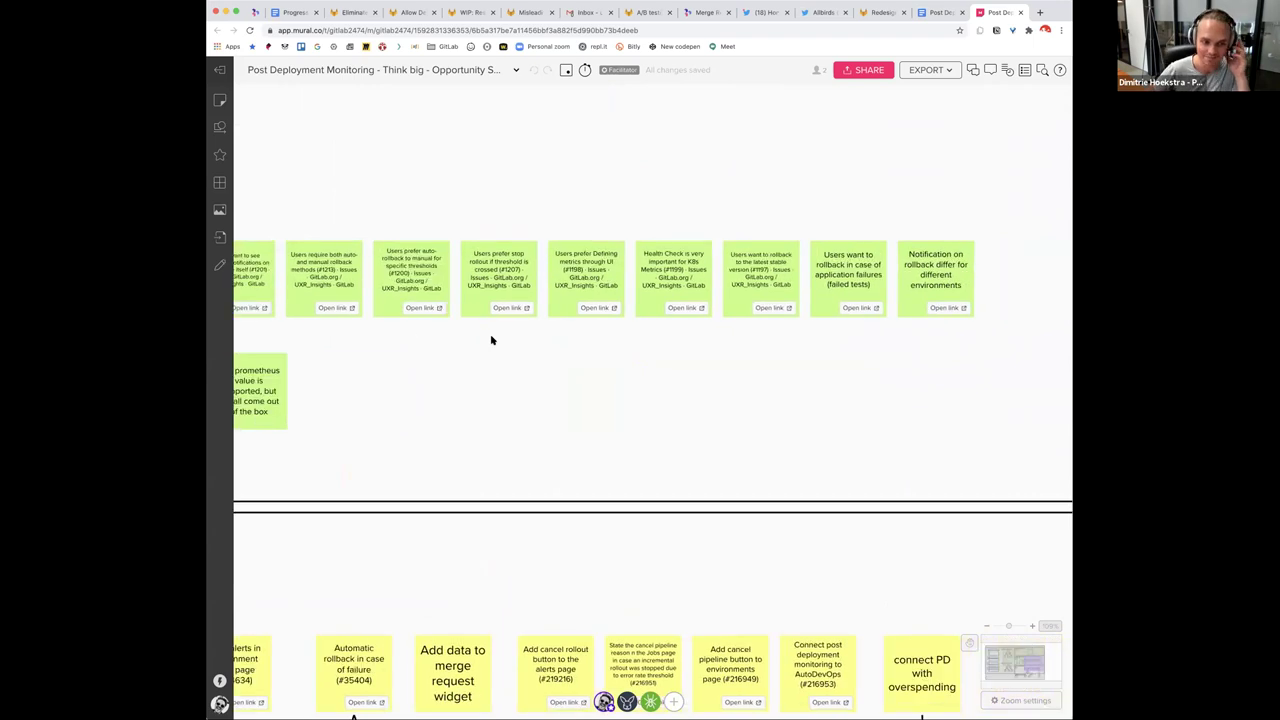
pyautogui.hscroll(-4, 491, 341)
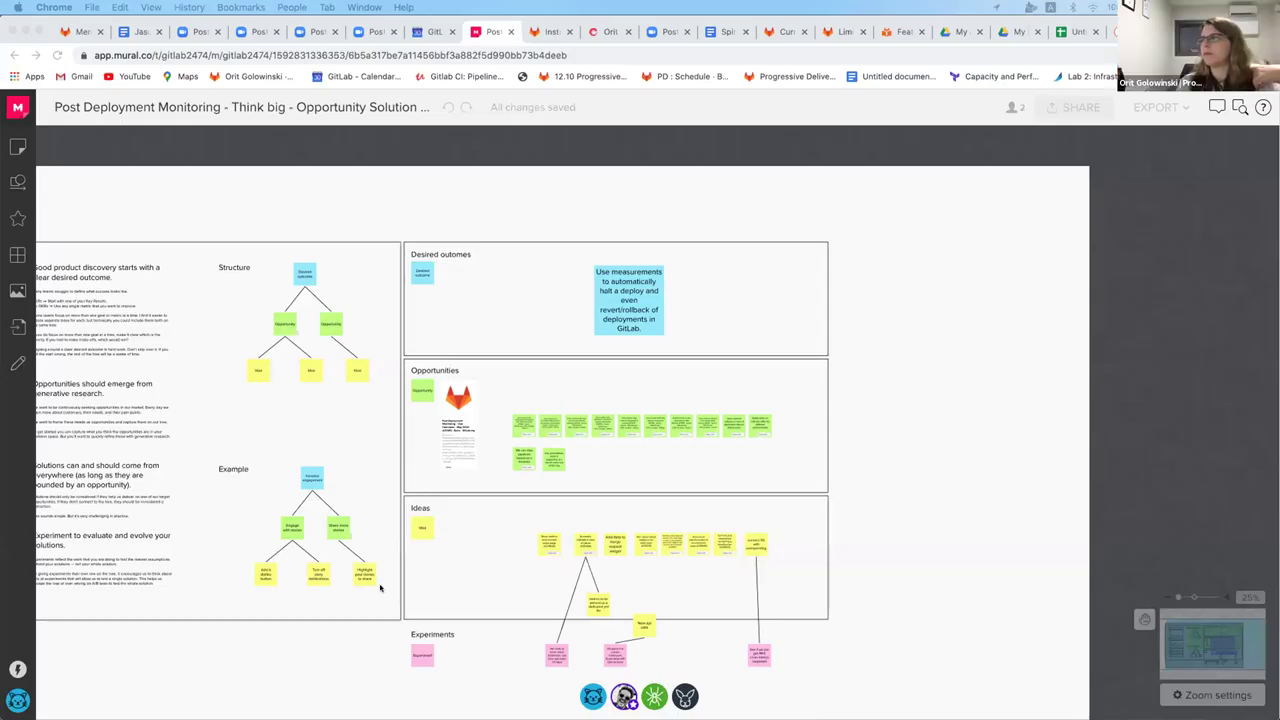
# Zoom into the Opportunities frame until notes like 'We can stop pipelines based on a treshold' are readable
pyautogui.scroll(5, 370, 608)
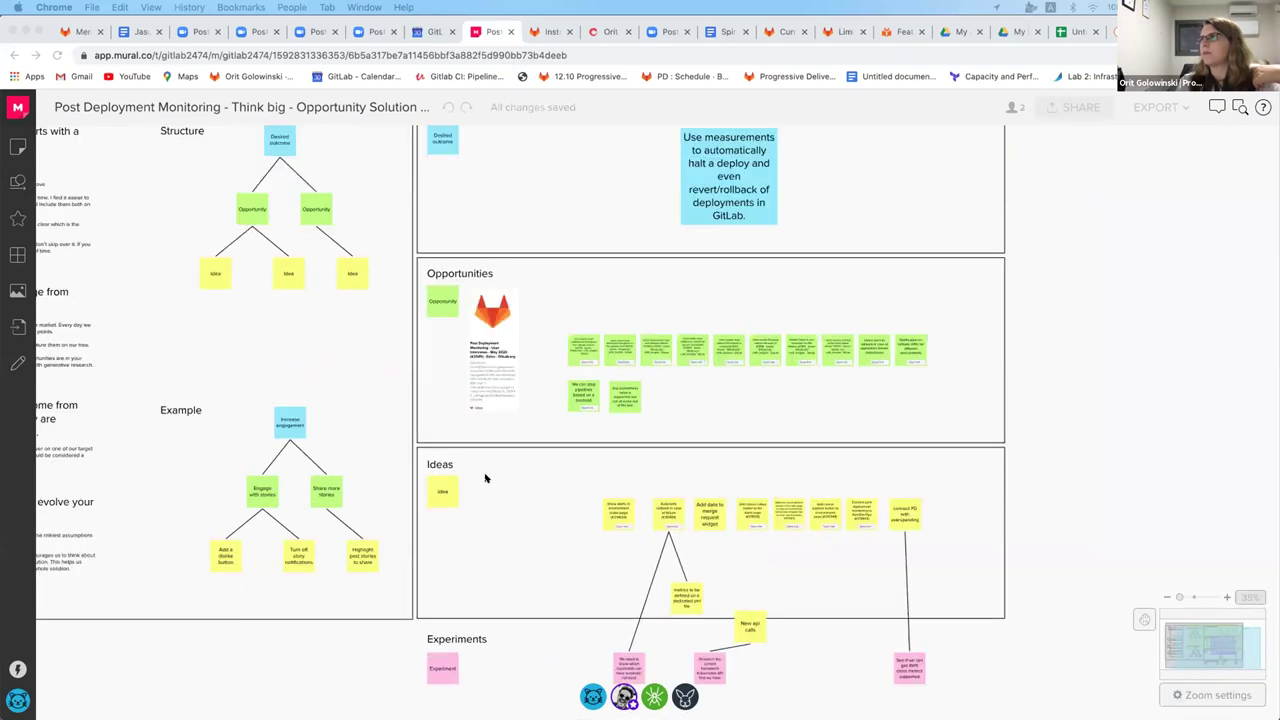
pyautogui.scroll(5, 484, 577)
pyautogui.hscroll(5, 484, 577)
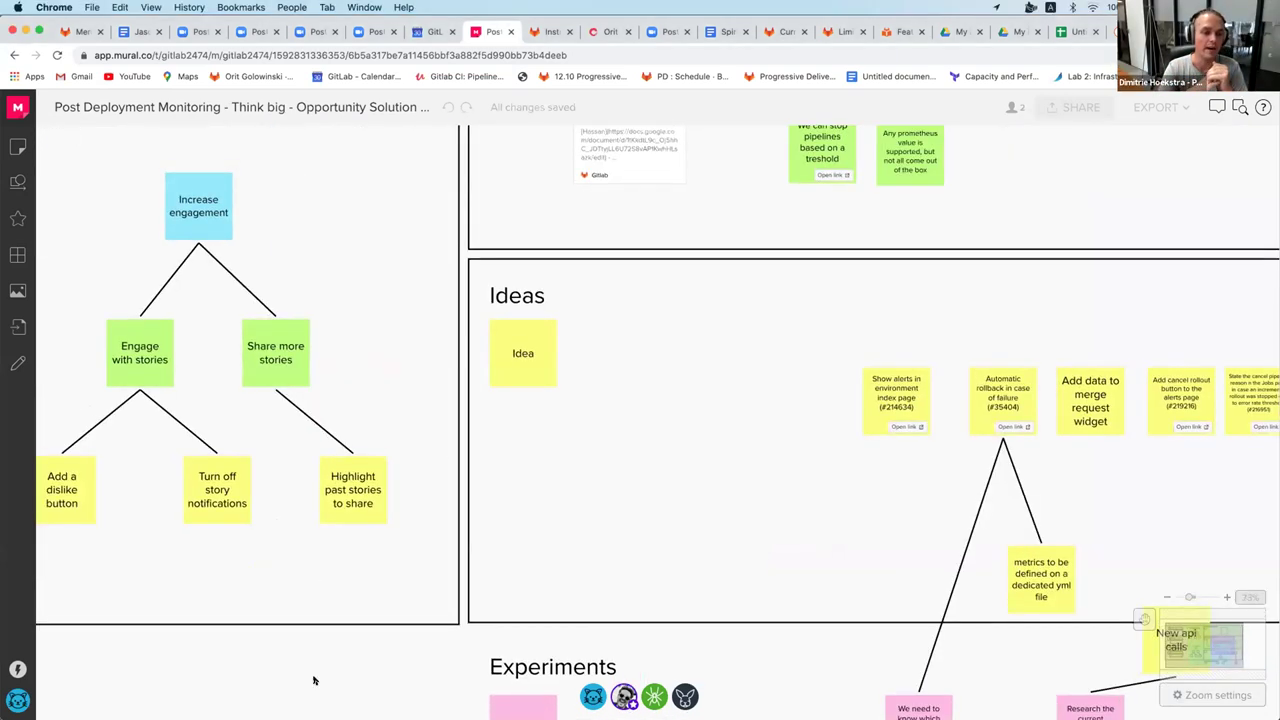
pyautogui.scroll(3, 221, 588)
pyautogui.hscroll(8, 221, 588)
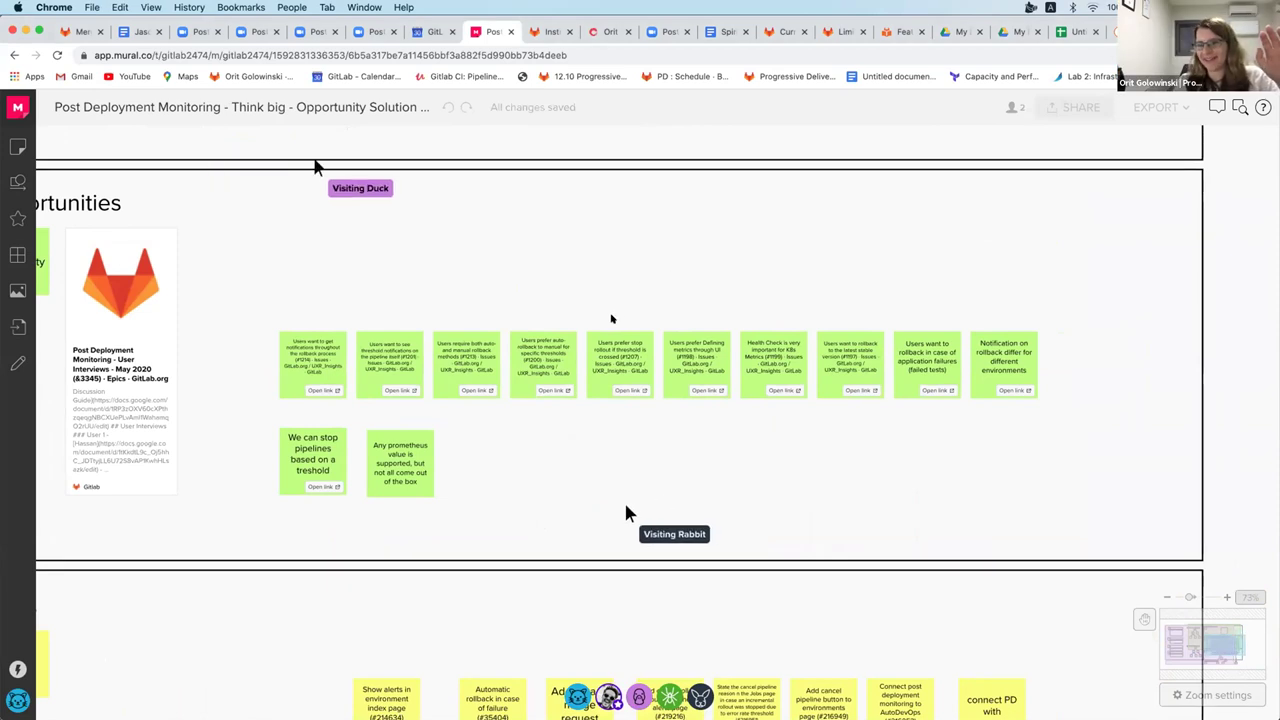
pyautogui.scroll(3, 300, 381)
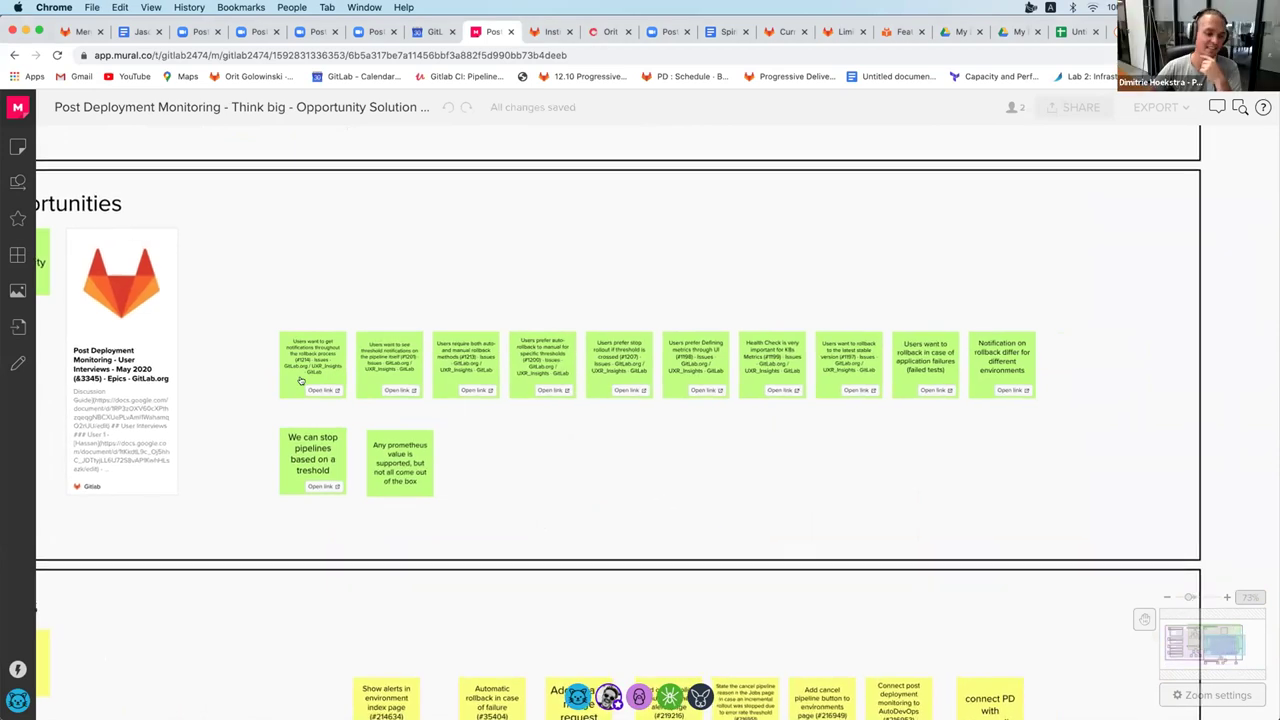
pyautogui.scroll(5, 300, 381)
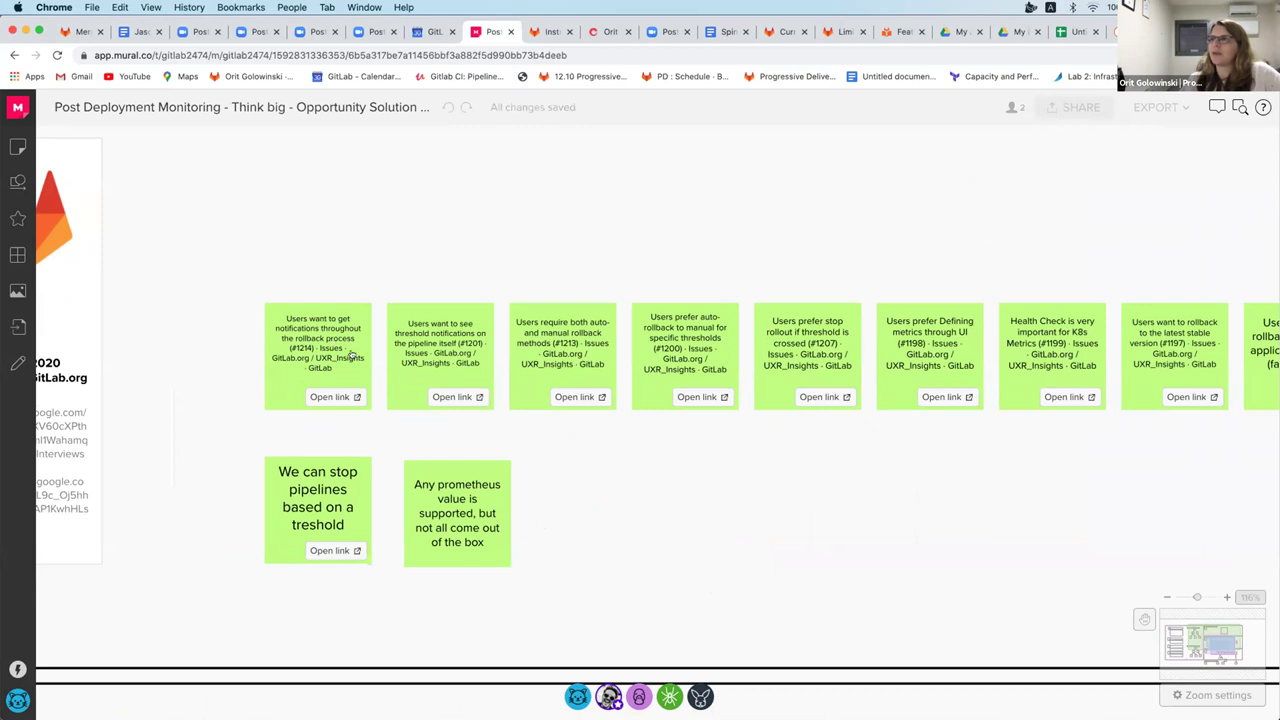
pyautogui.hscroll(-3, 293, 390)
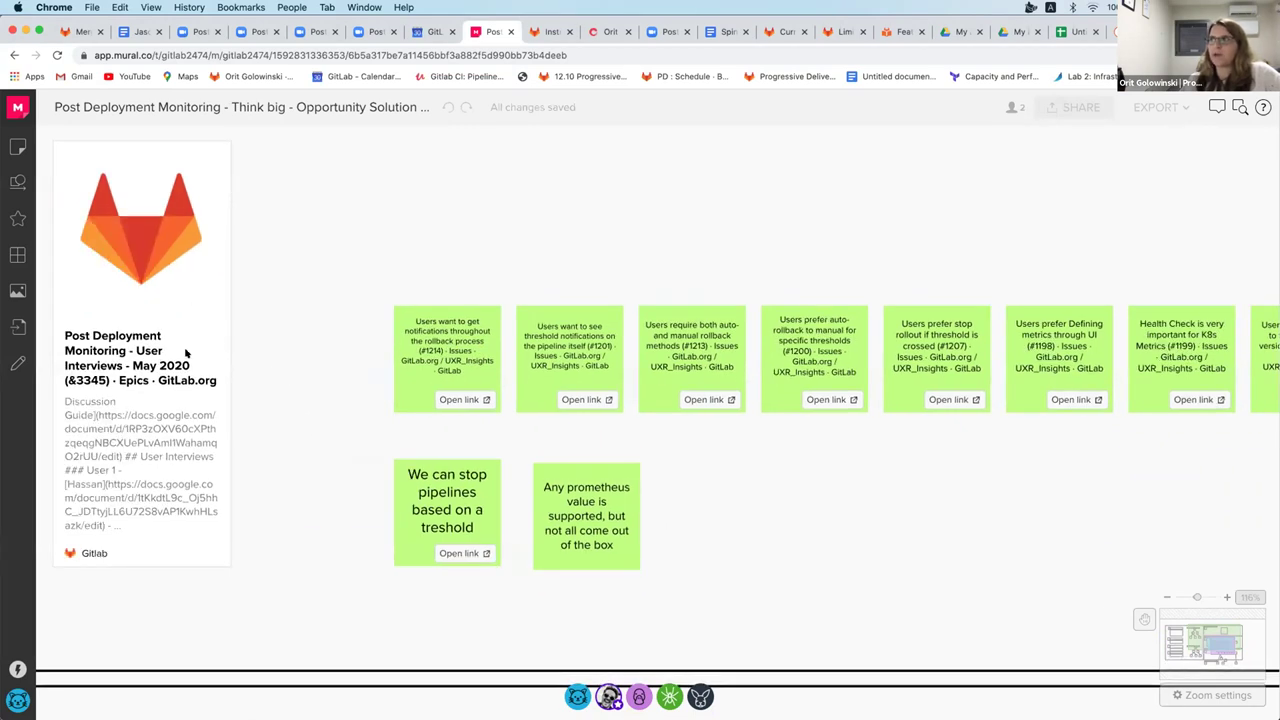
pyautogui.hscroll(5, 206, 352)
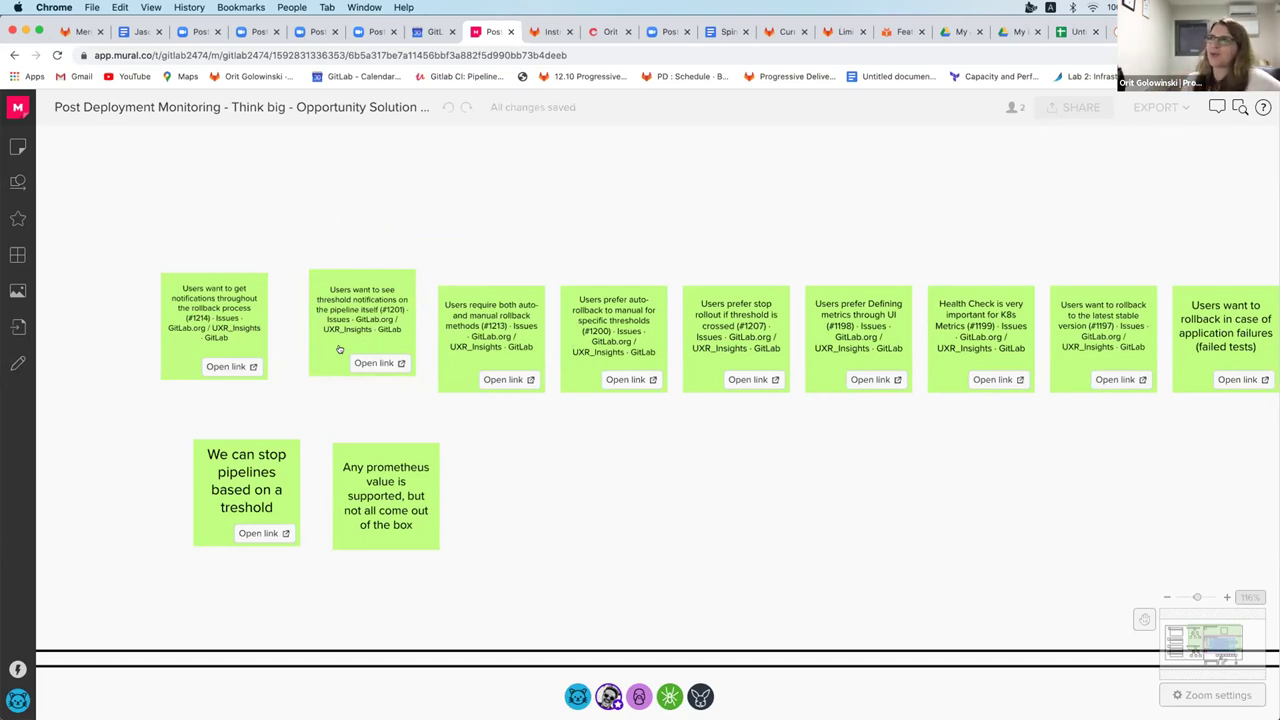
# Pan right to the 'Notification on rollback differ for different environments' opportunity note
pyautogui.scroll(1, 360, 340)
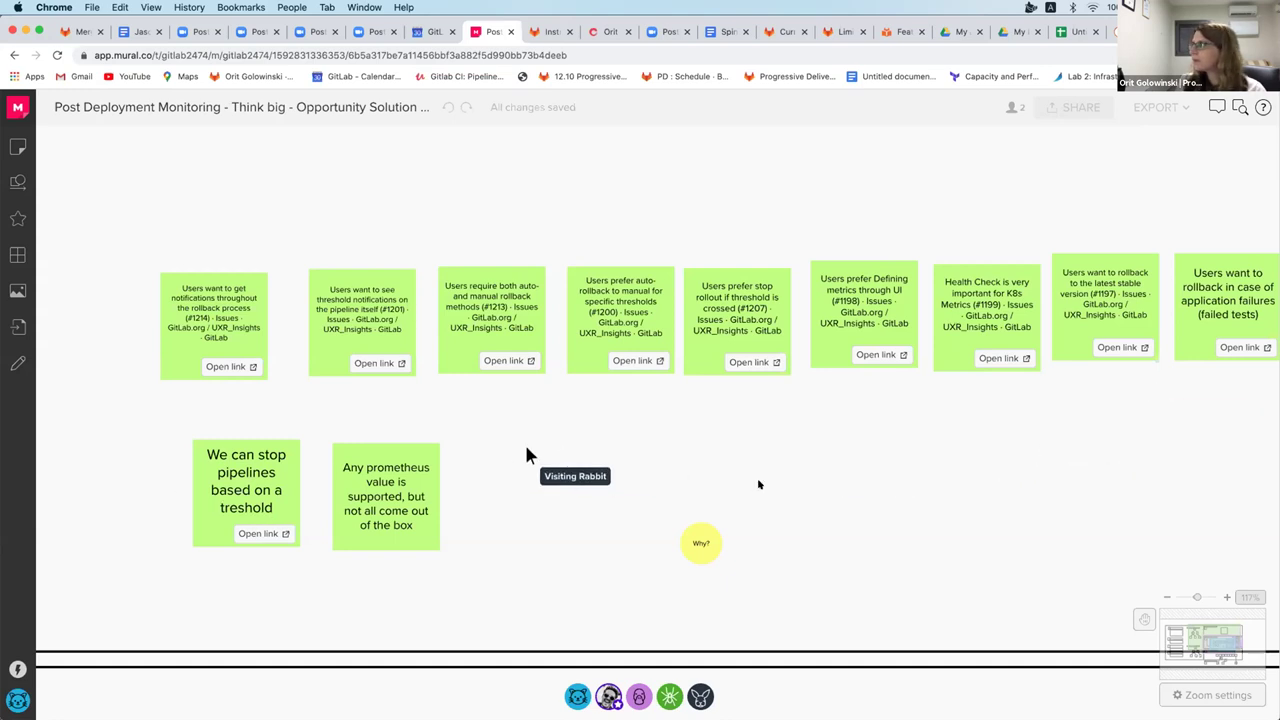
pyautogui.hscroll(2, 471, 591)
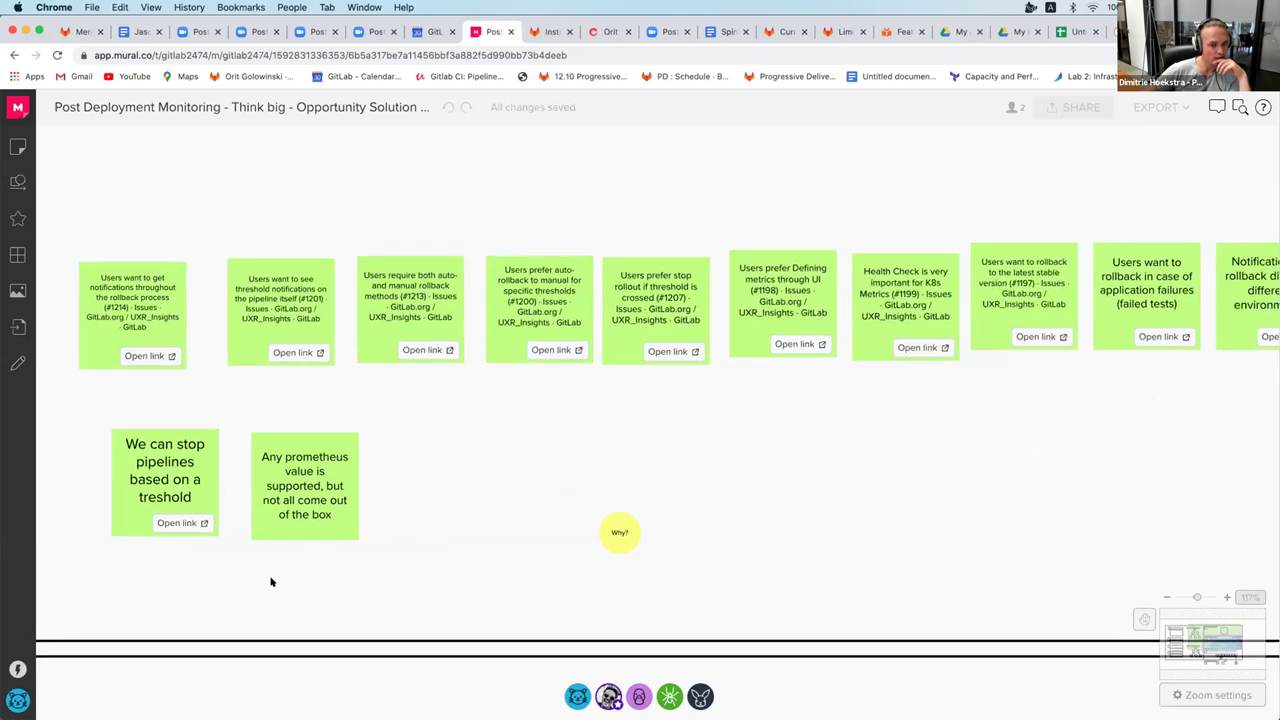
pyautogui.hscroll(6, 270, 581)
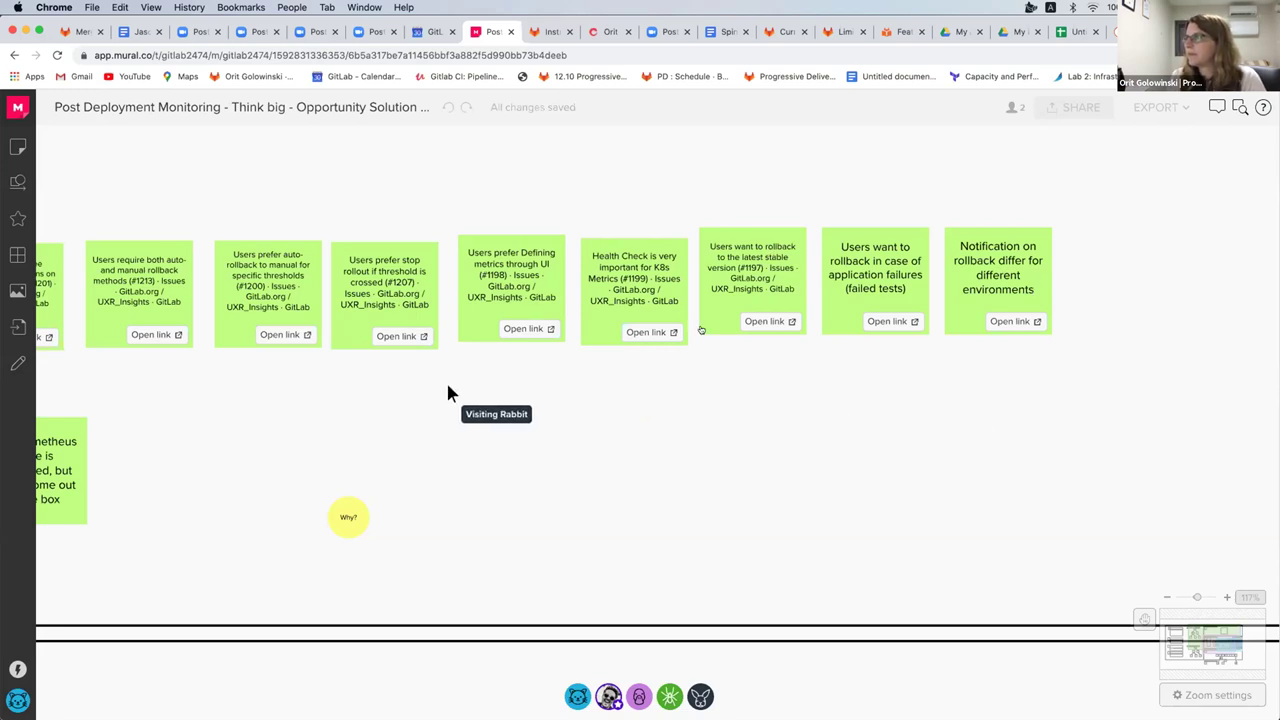
# Drag the canvas left to bring the earlier opportunity stickies back into view
pyautogui.moveTo(222, 423); pyautogui.dragTo(466, 430)
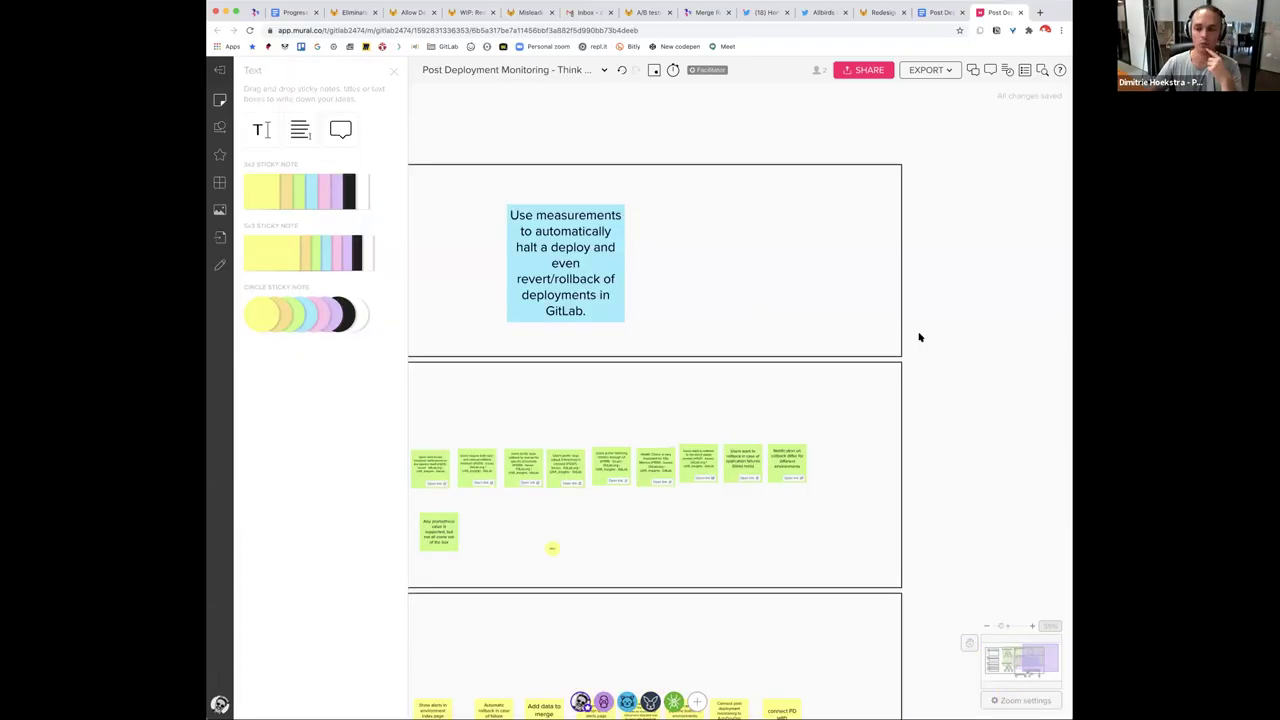
# Widen the board's white area by dragging its right edge outward
pyautogui.scroll(-10, 920, 337)
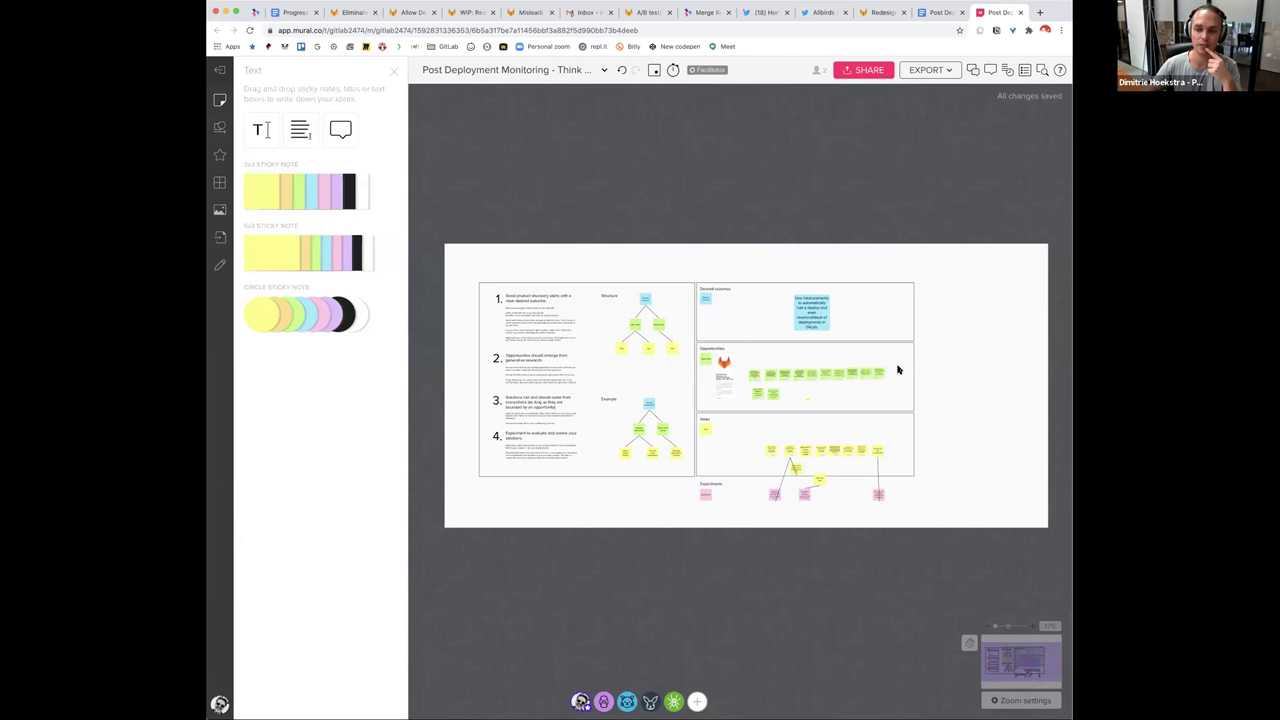
pyautogui.hscroll(4, 880, 350)
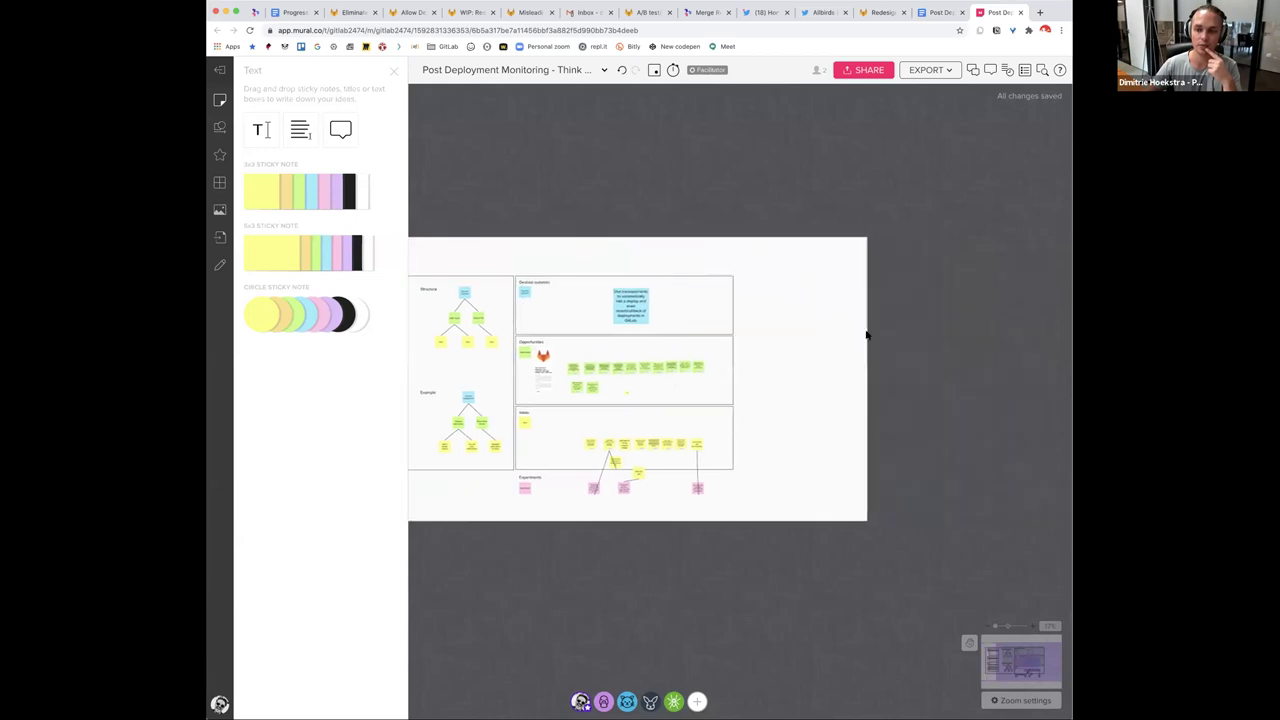
pyautogui.moveTo(867, 332); pyautogui.dragTo(1036, 332)
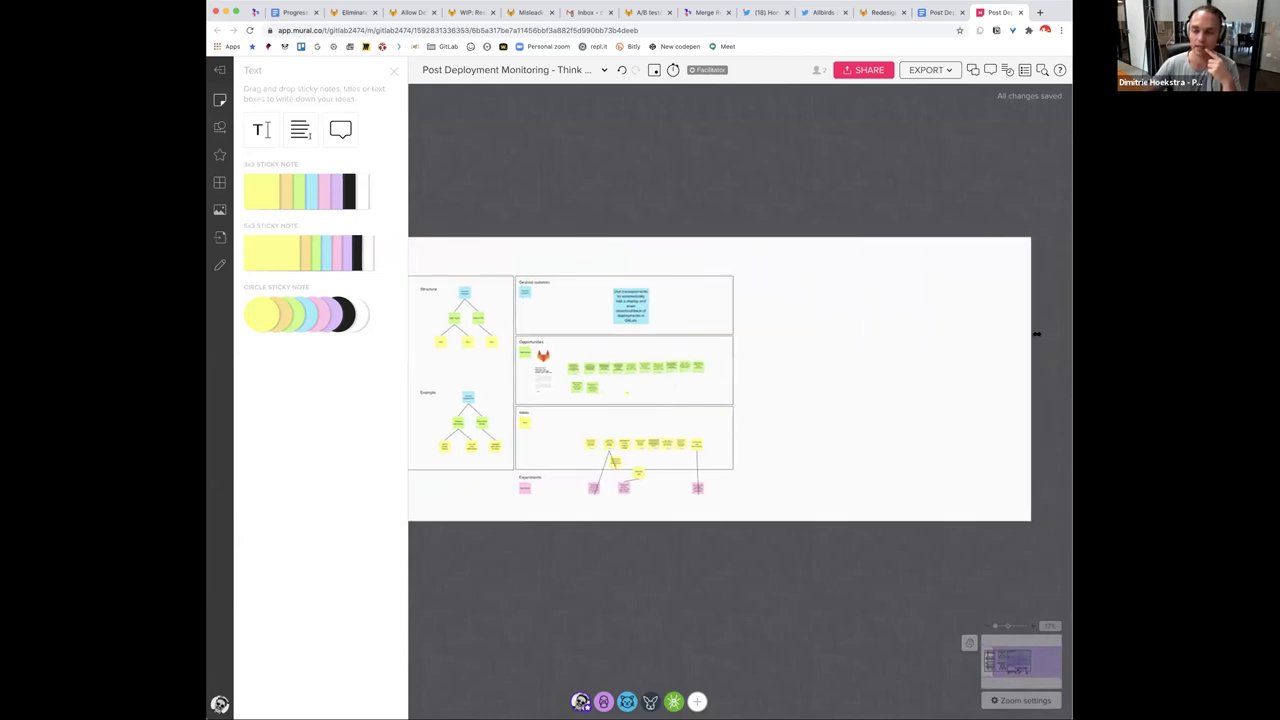
pyautogui.scroll(10, 537, 356)
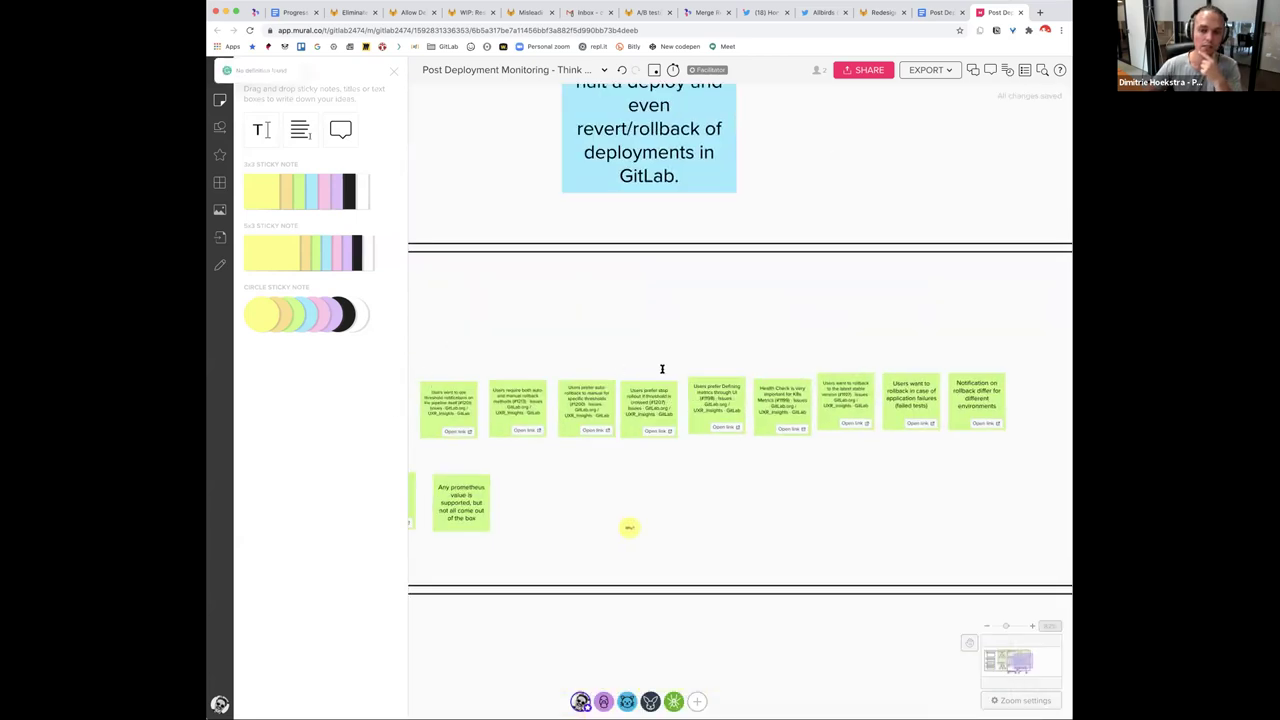
# In the Google Docs session plan, highlight the Ideation sentence about quick-to-read notes
pyautogui.hotkey('ctrl', 'shift', 'Tab')
pyautogui.moveTo(410, 367); pyautogui.dragTo(645, 386)
pyautogui.moveTo(557, 386); pyautogui.dragTo(450, 406)
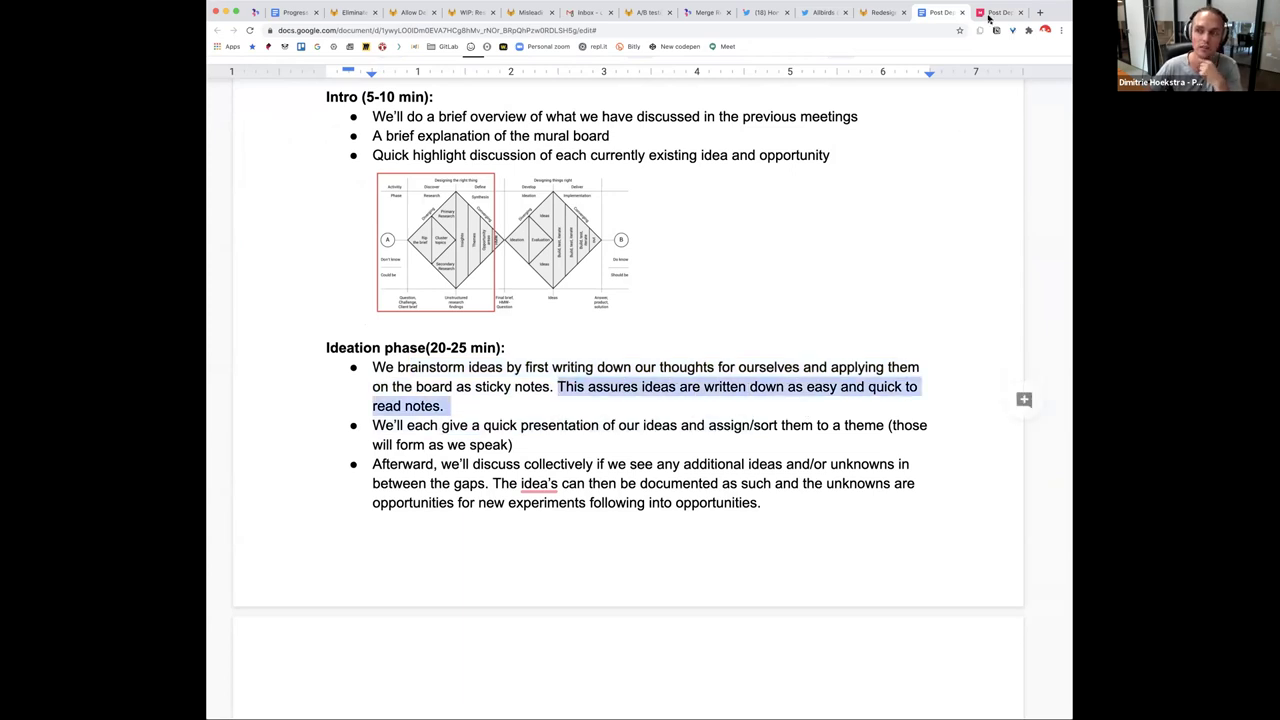
# Switch back to the MURAL board showing the Opportunities row
pyautogui.hotkey('ctrl', 'Tab')
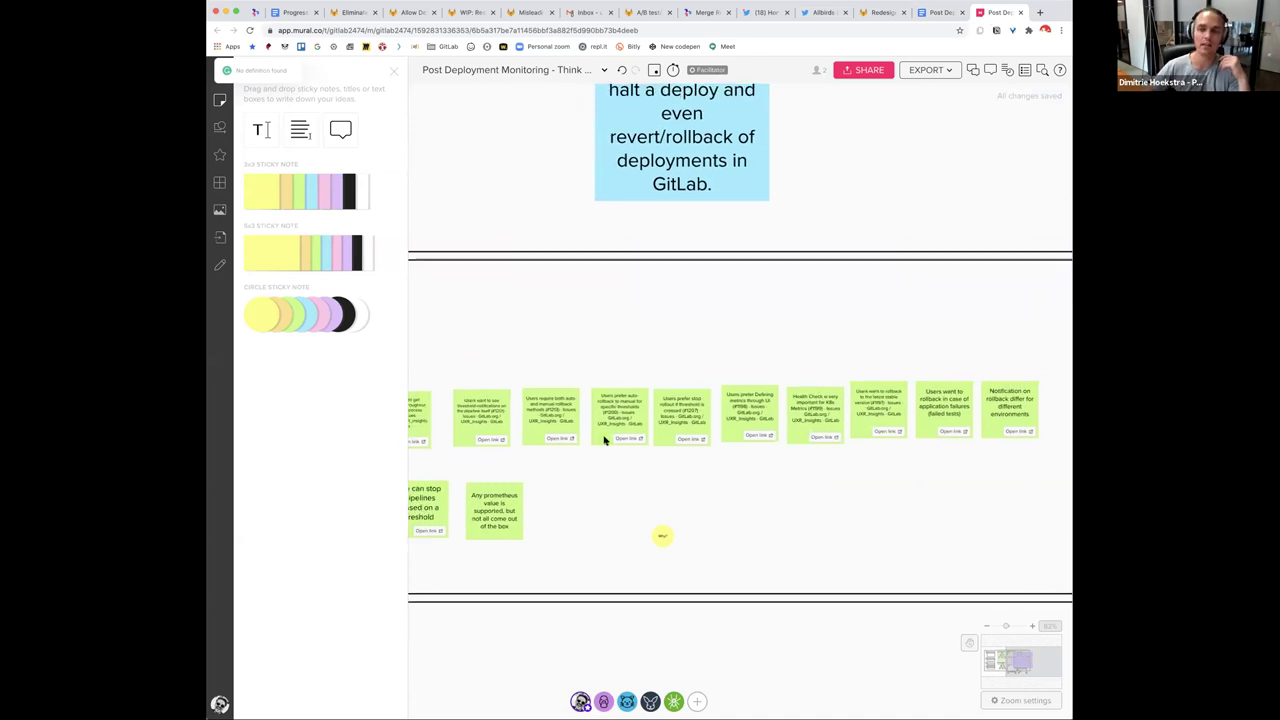
# Place a new sticky note on empty board space and make it pink
pyautogui.hscroll(15, 603, 437)
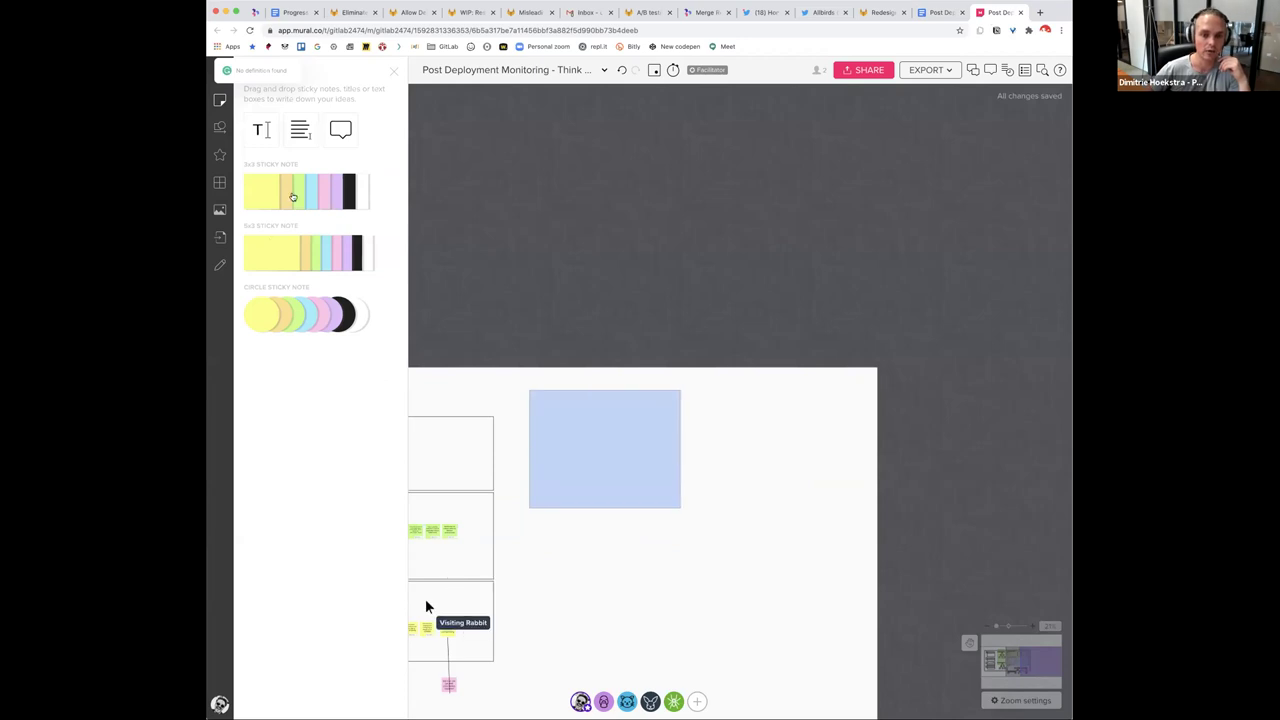
pyautogui.moveTo(304, 200); pyautogui.dragTo(577, 457)
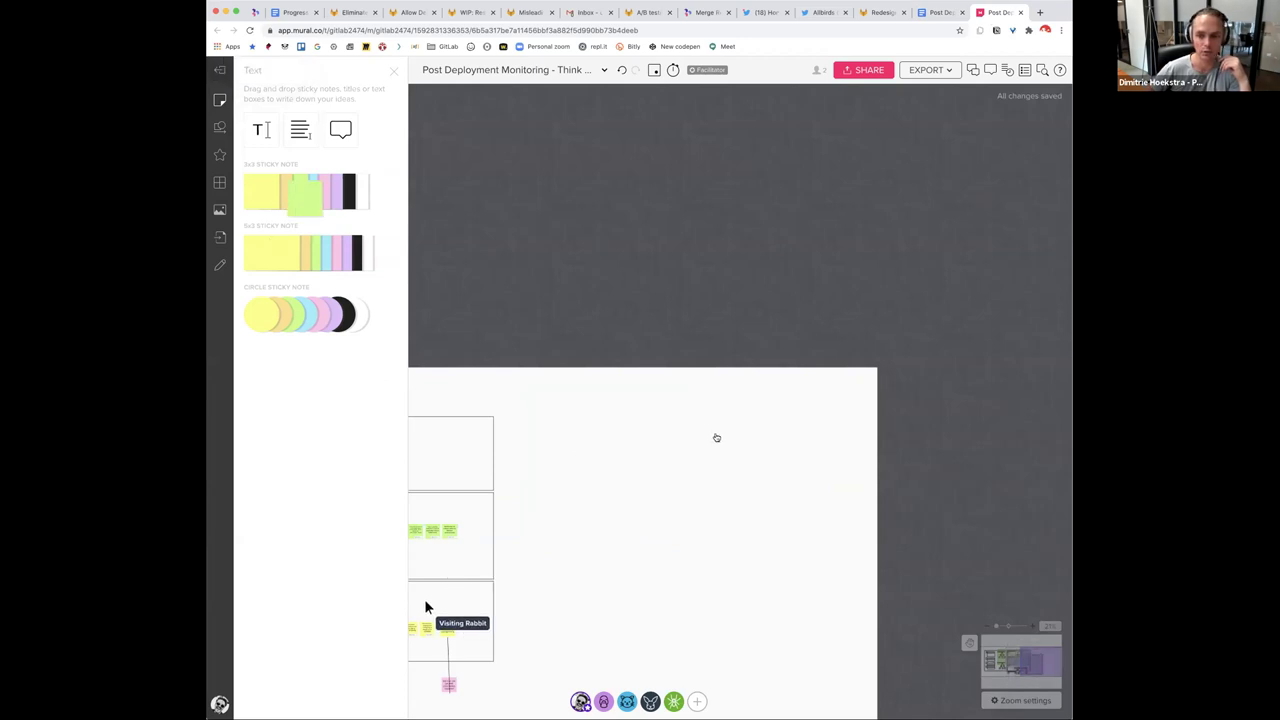
pyautogui.click(725, 434)
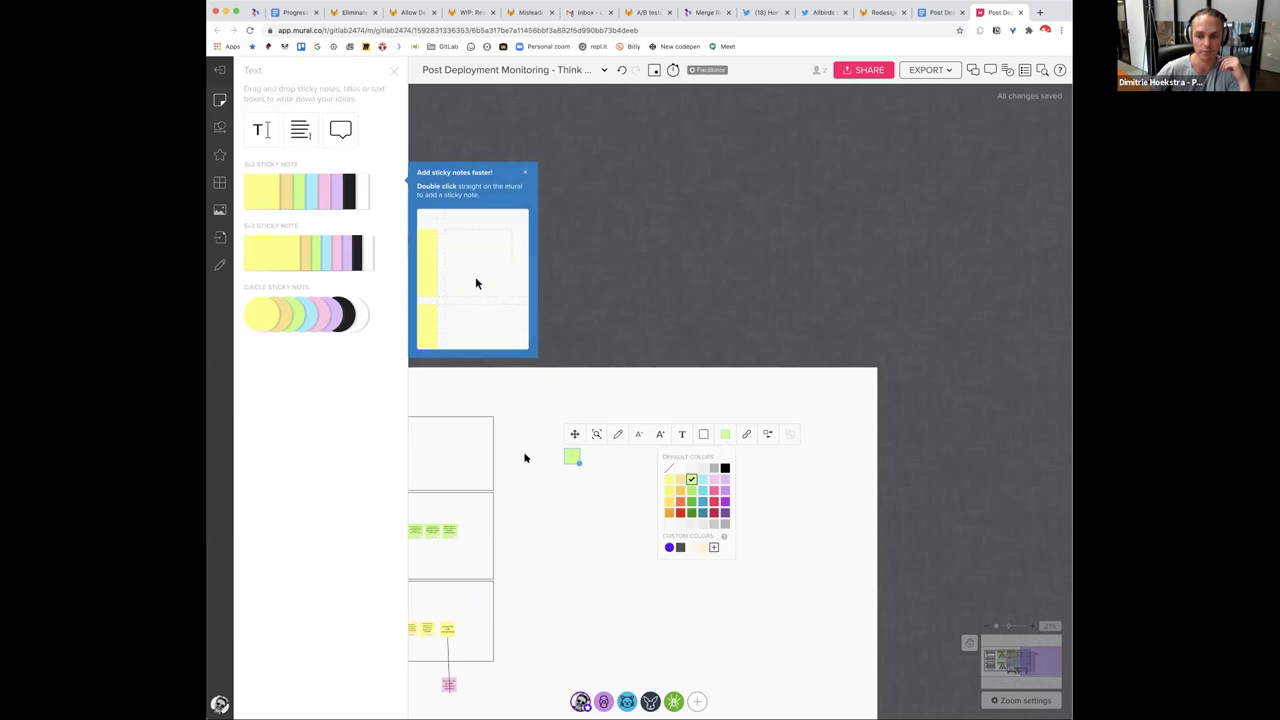
pyautogui.click(714, 490)
pyautogui.click(617, 432)
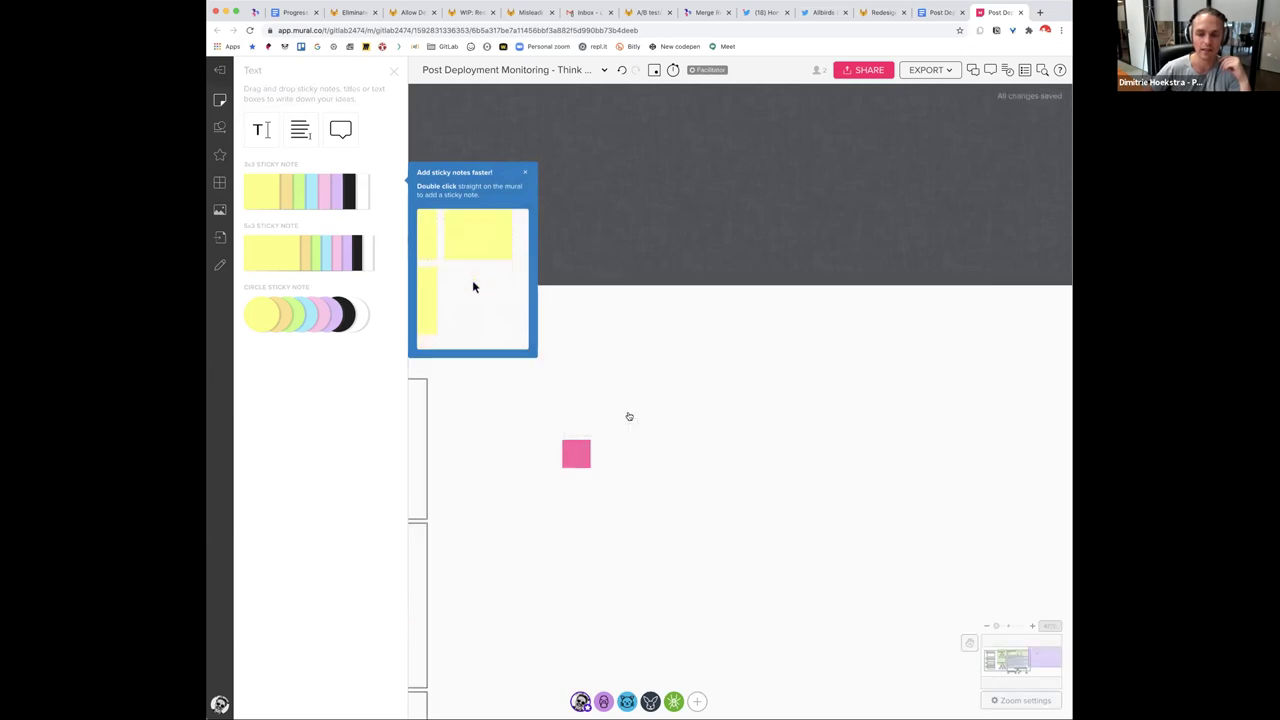
pyautogui.press('Escape')
pyautogui.press('Escape')
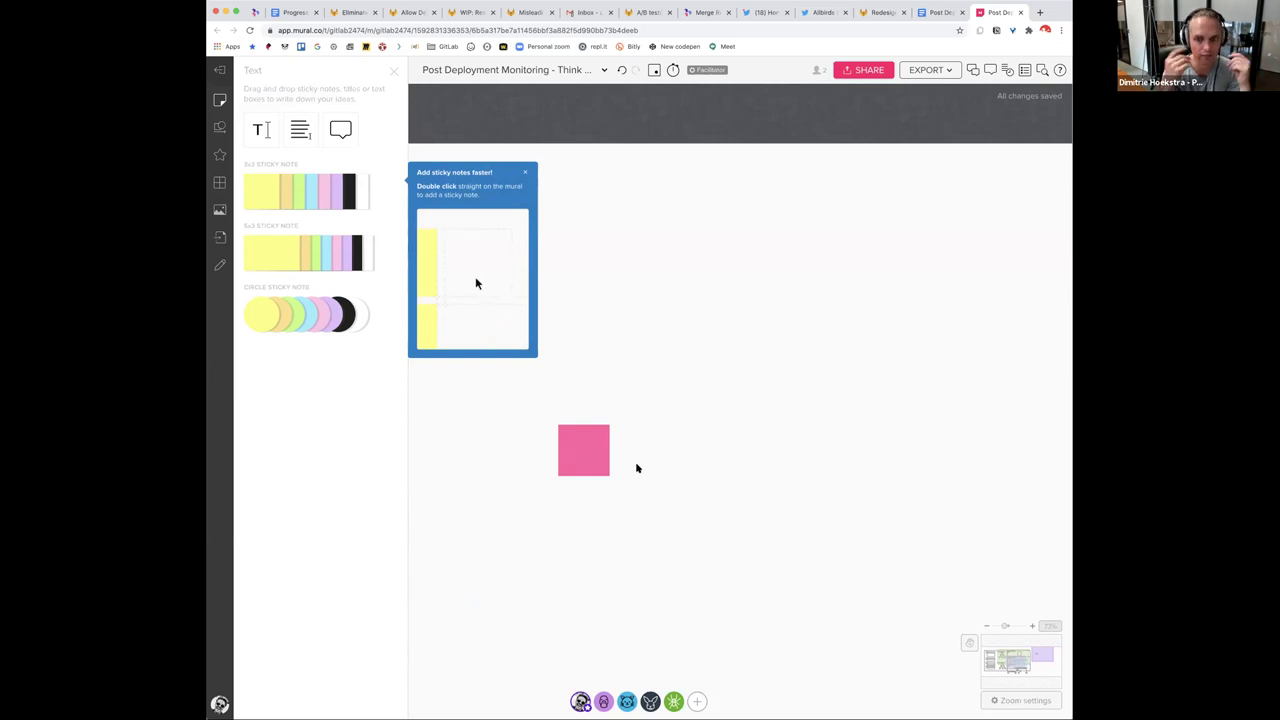
# Write 'we could add a button to this page' on the pink sticky
pyautogui.click(577, 450)
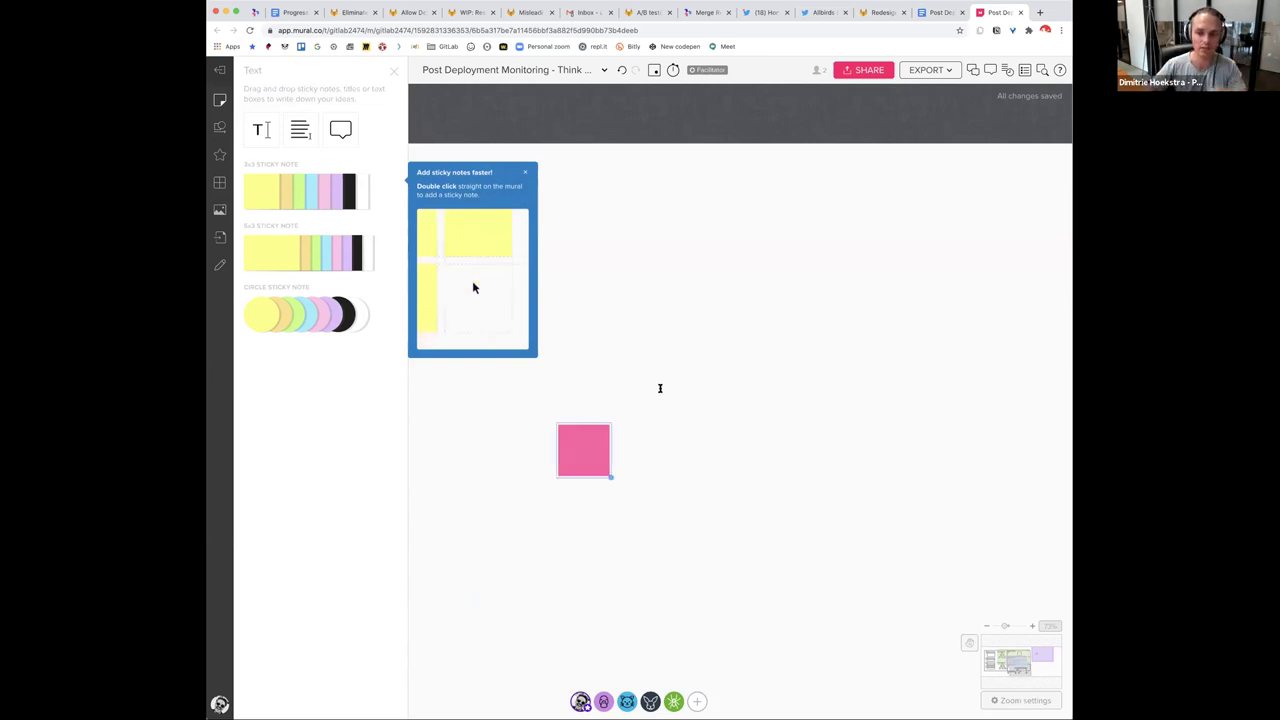
pyautogui.hotkey('ctrl', 'x')
pyautogui.hotkey('ctrl', 'v')
pyautogui.write('w')
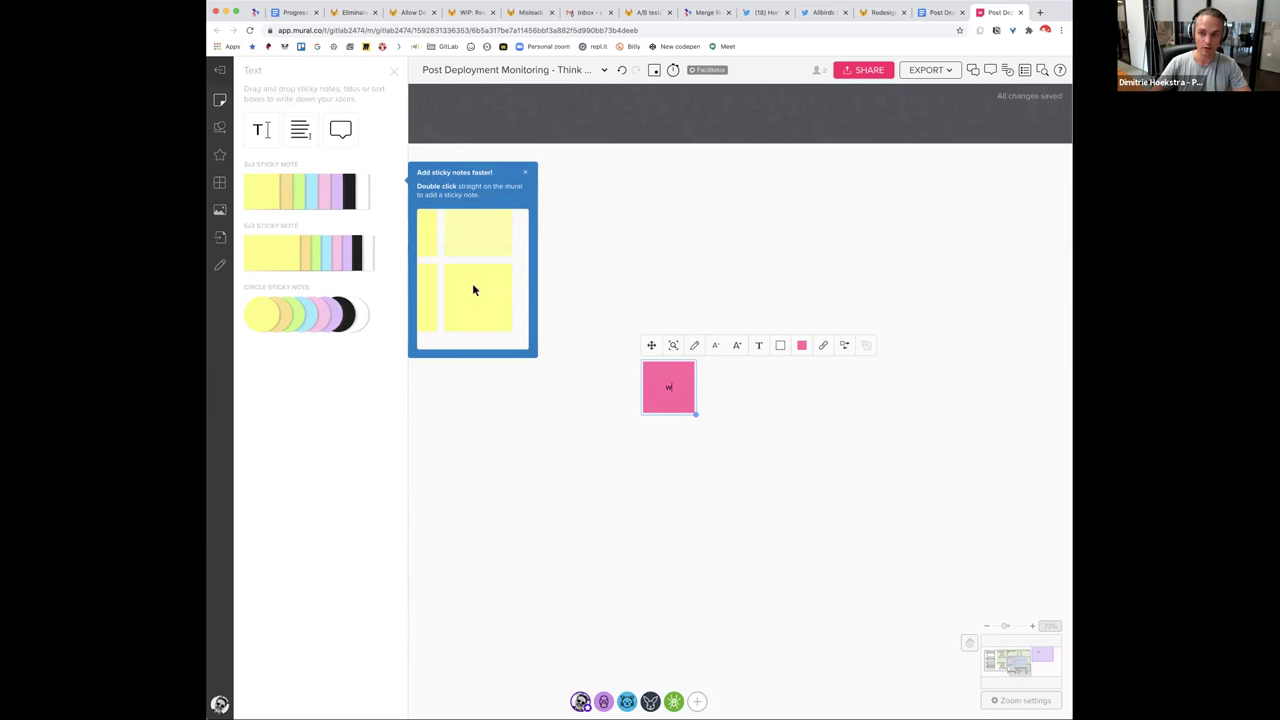
pyautogui.write('e could add a bu')
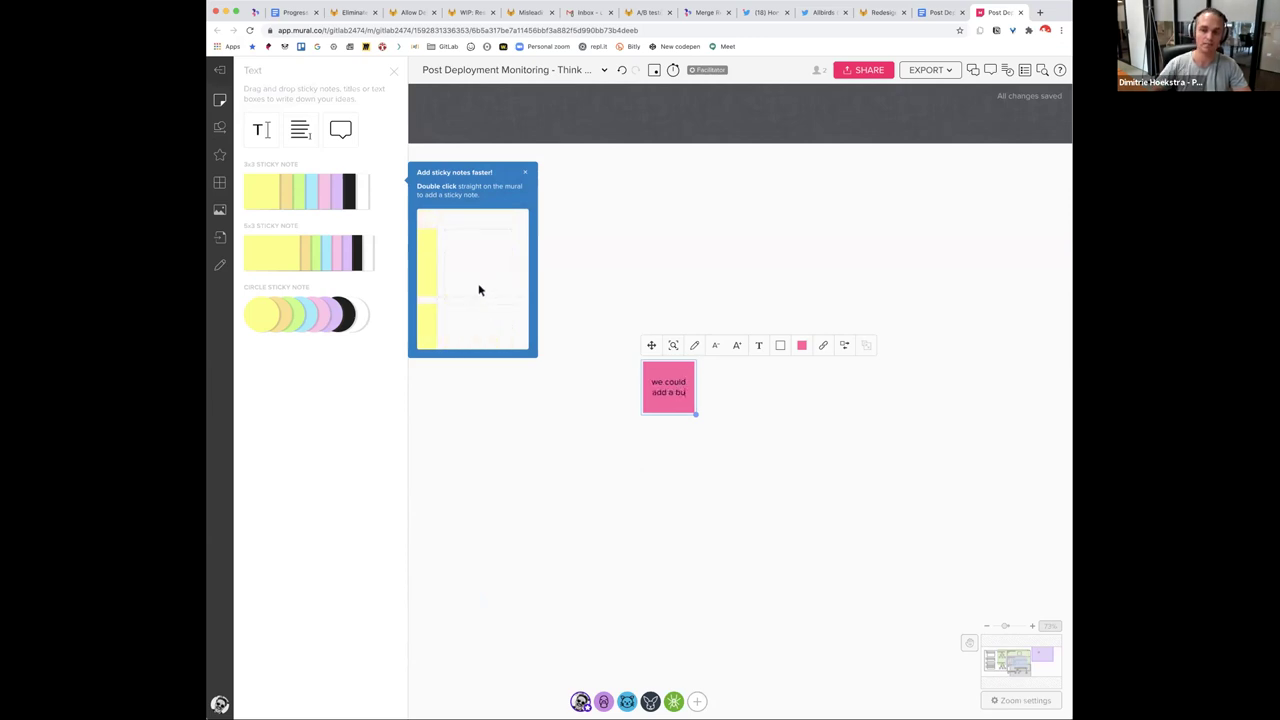
pyautogui.write('tton to this page')
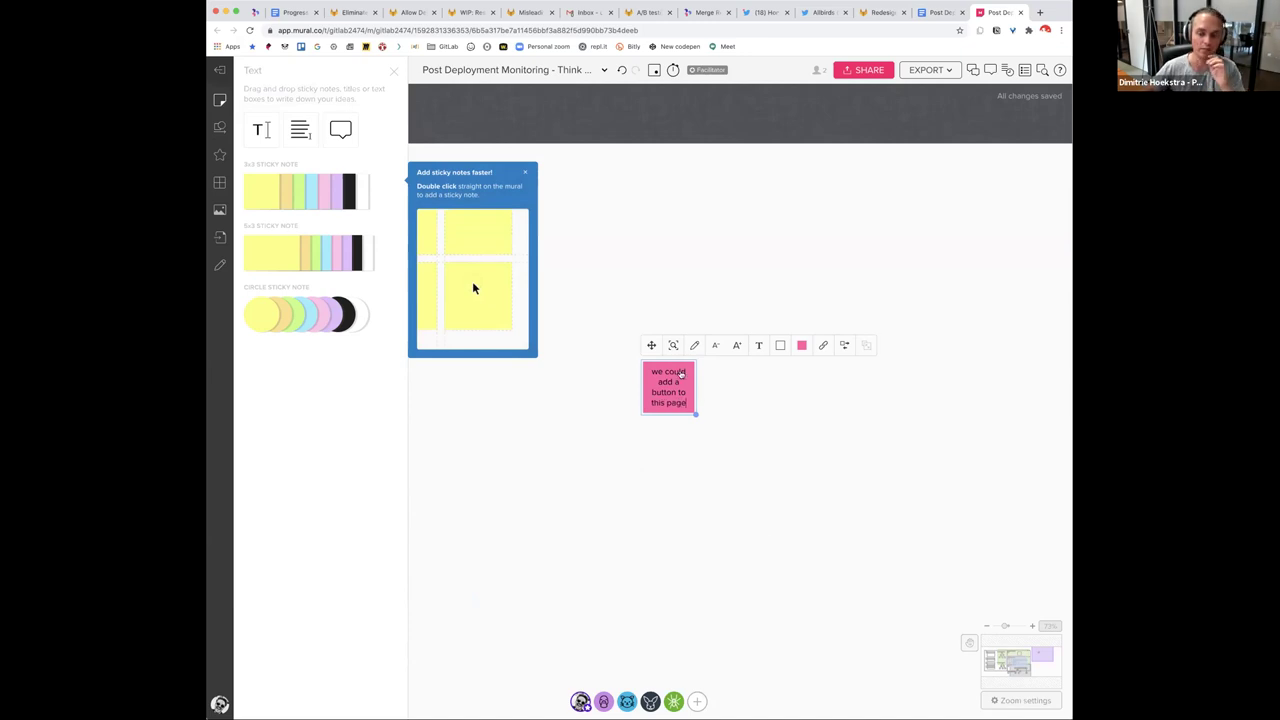
pyautogui.click(783, 309)
# Drag the pink sticky up and right toward the frames, then zoom out to check its placement
pyautogui.moveTo(668, 387); pyautogui.dragTo(777, 317)
pyautogui.scroll(-2, 660, 425)
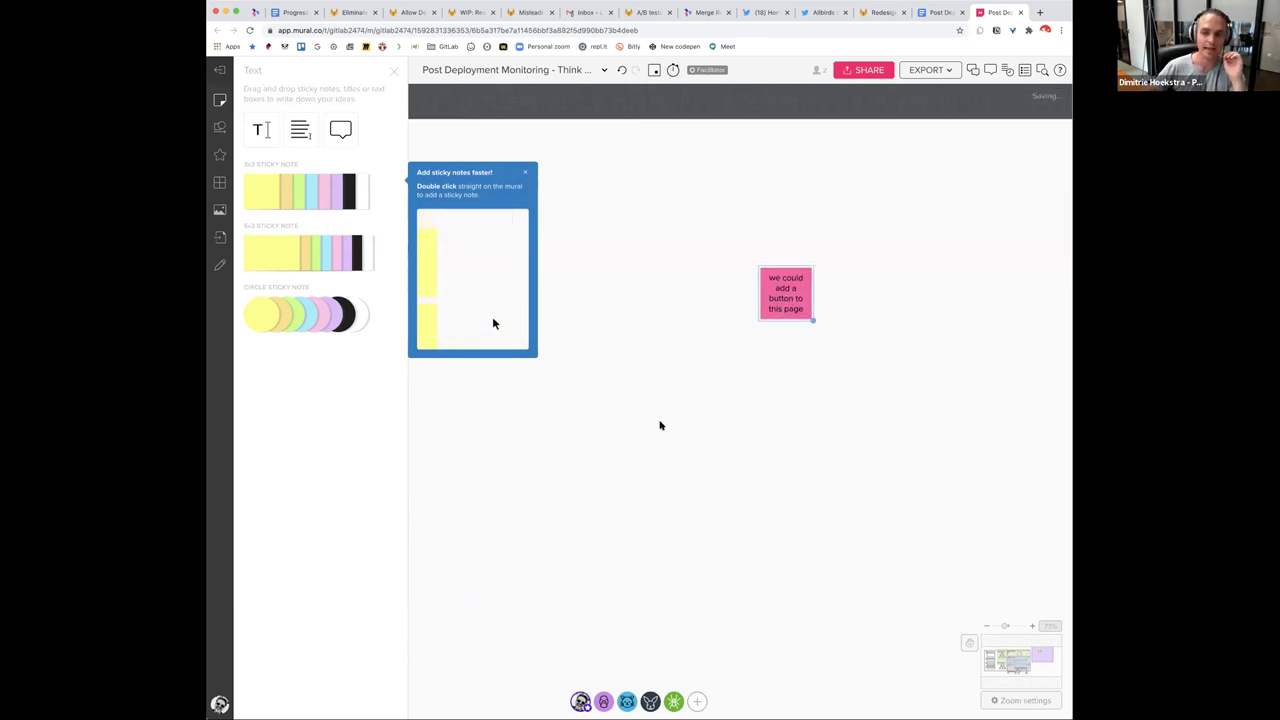
pyautogui.scroll(-3, 651, 428)
pyautogui.moveTo(836, 343); pyautogui.dragTo(700, 410)
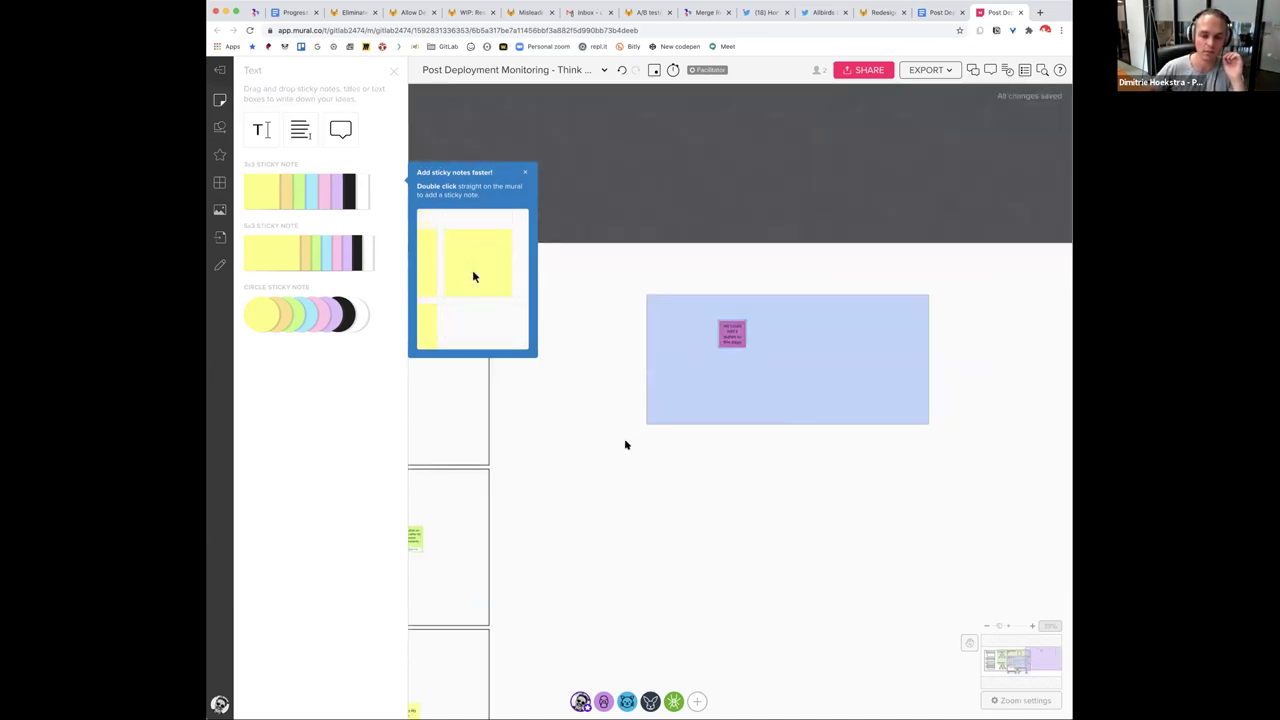
pyautogui.moveTo(626, 443); pyautogui.dragTo(769, 319)
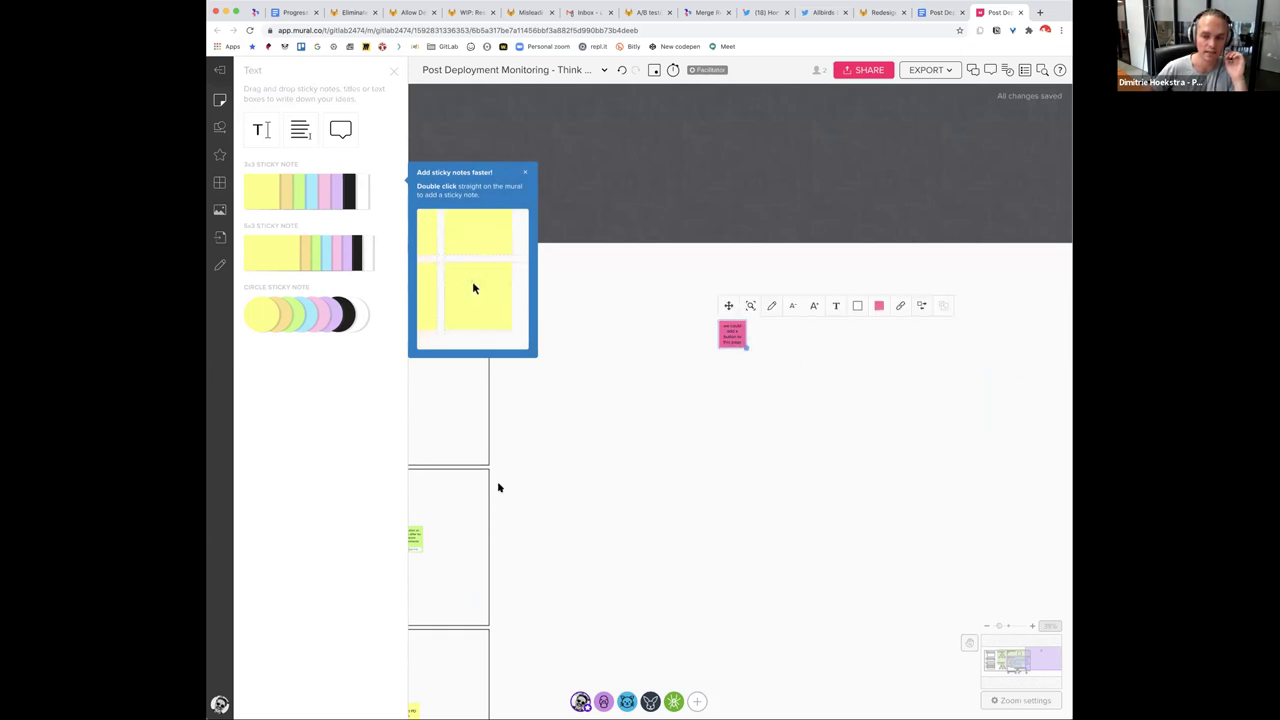
pyautogui.scroll(-3, 498, 487)
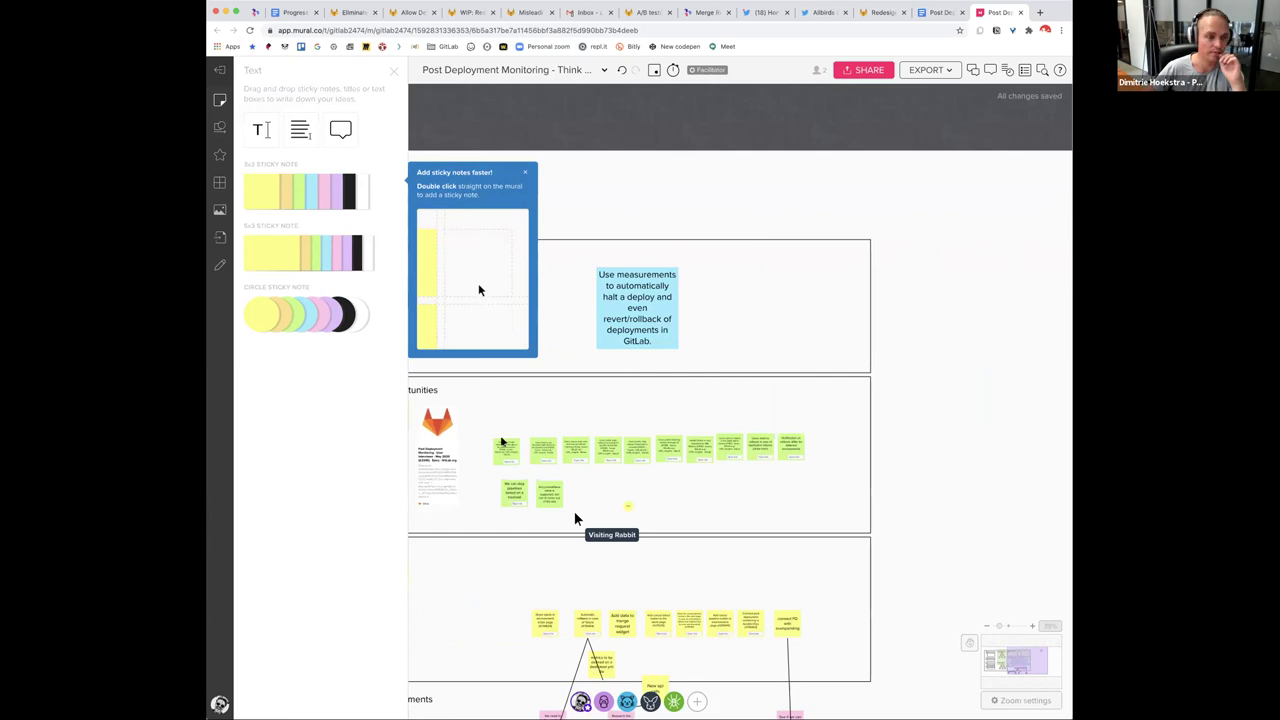
pyautogui.hscroll(5, 474, 285)
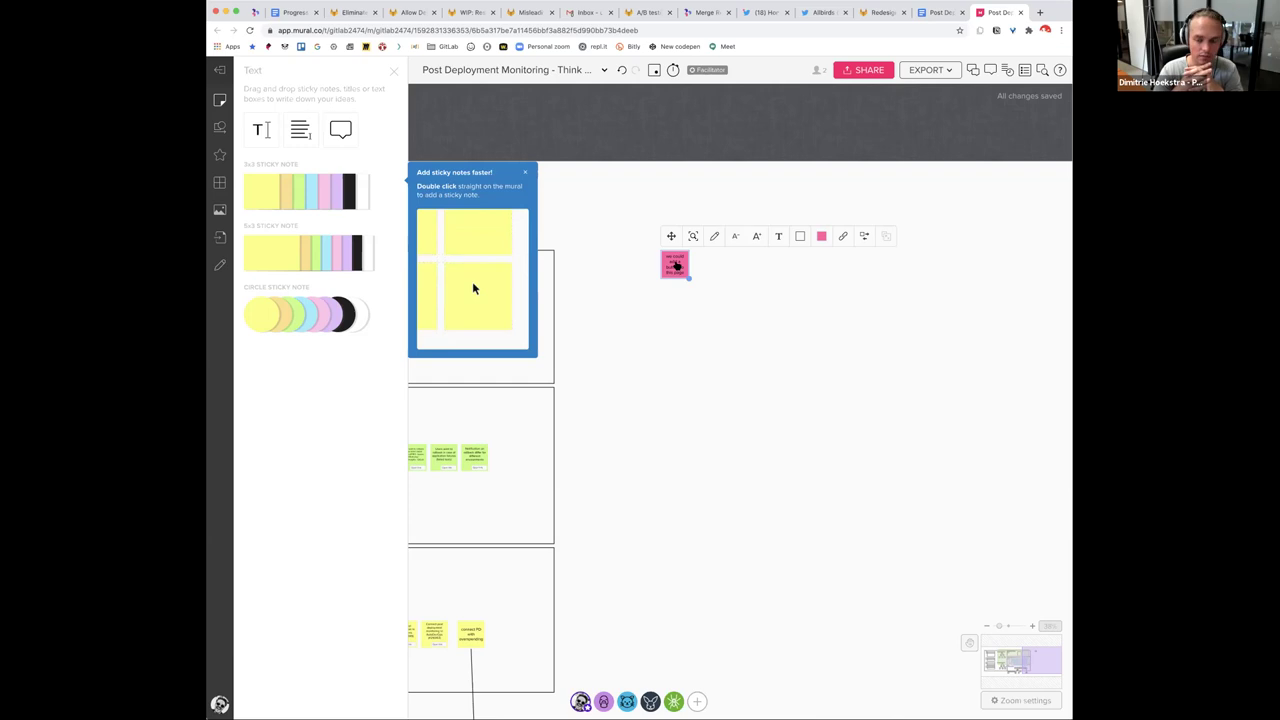
pyautogui.hscroll(5, 1000, 260)
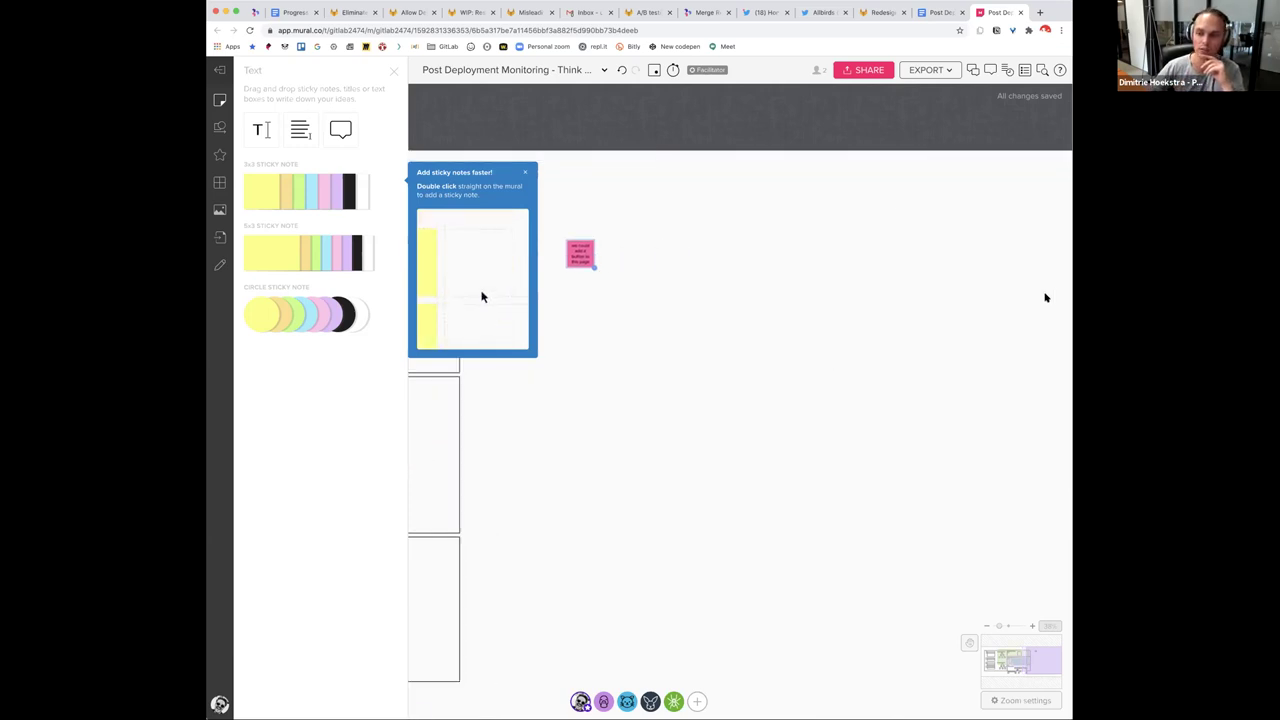
pyautogui.scroll(-5, 888, 380)
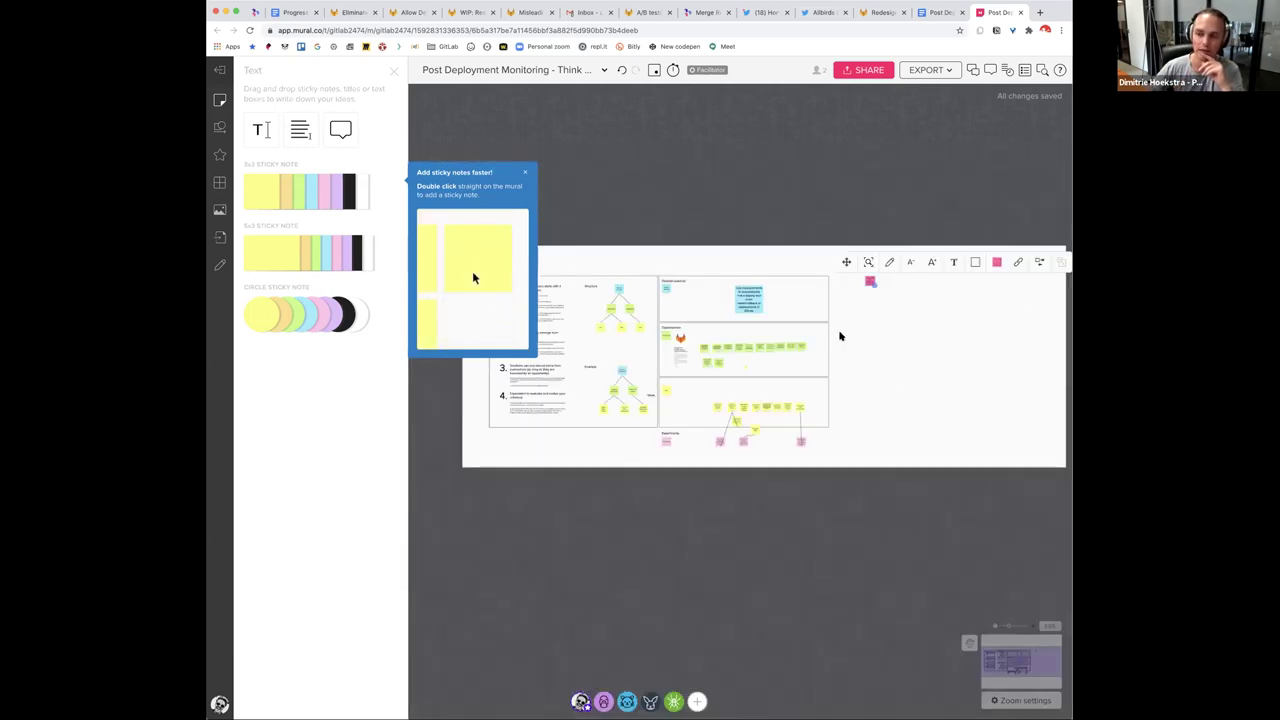
pyautogui.scroll(5, 840, 336)
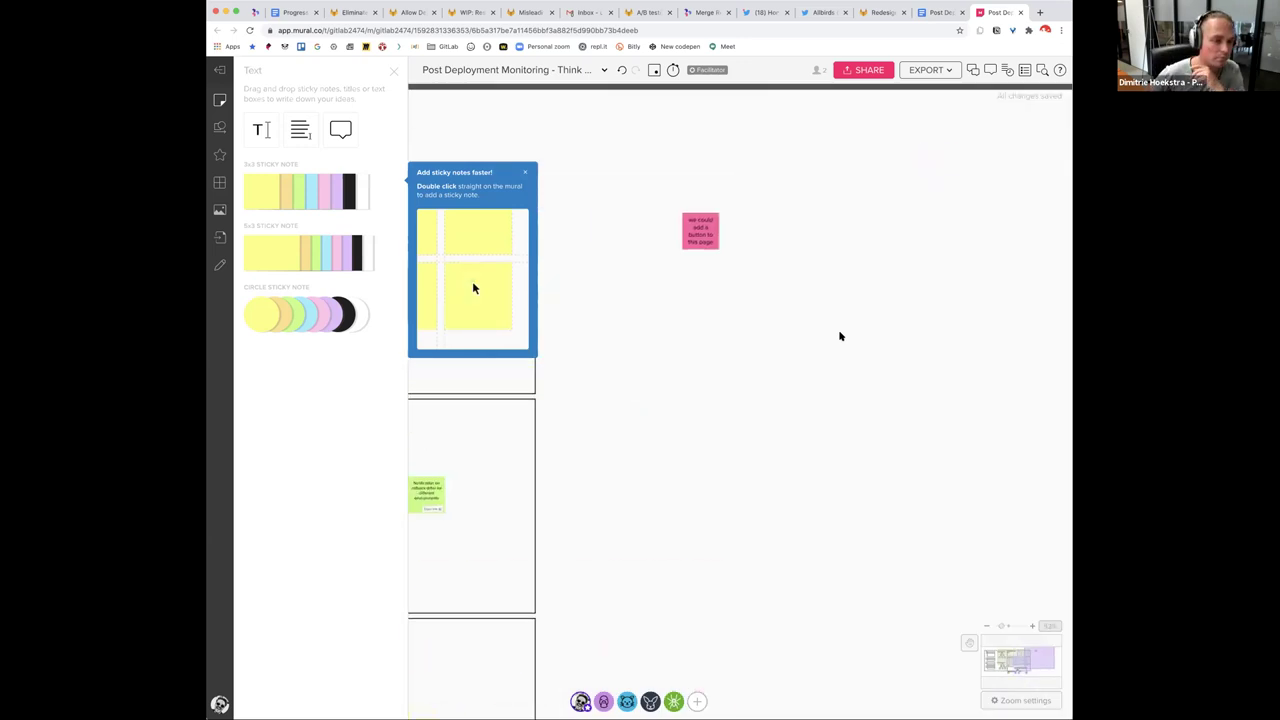